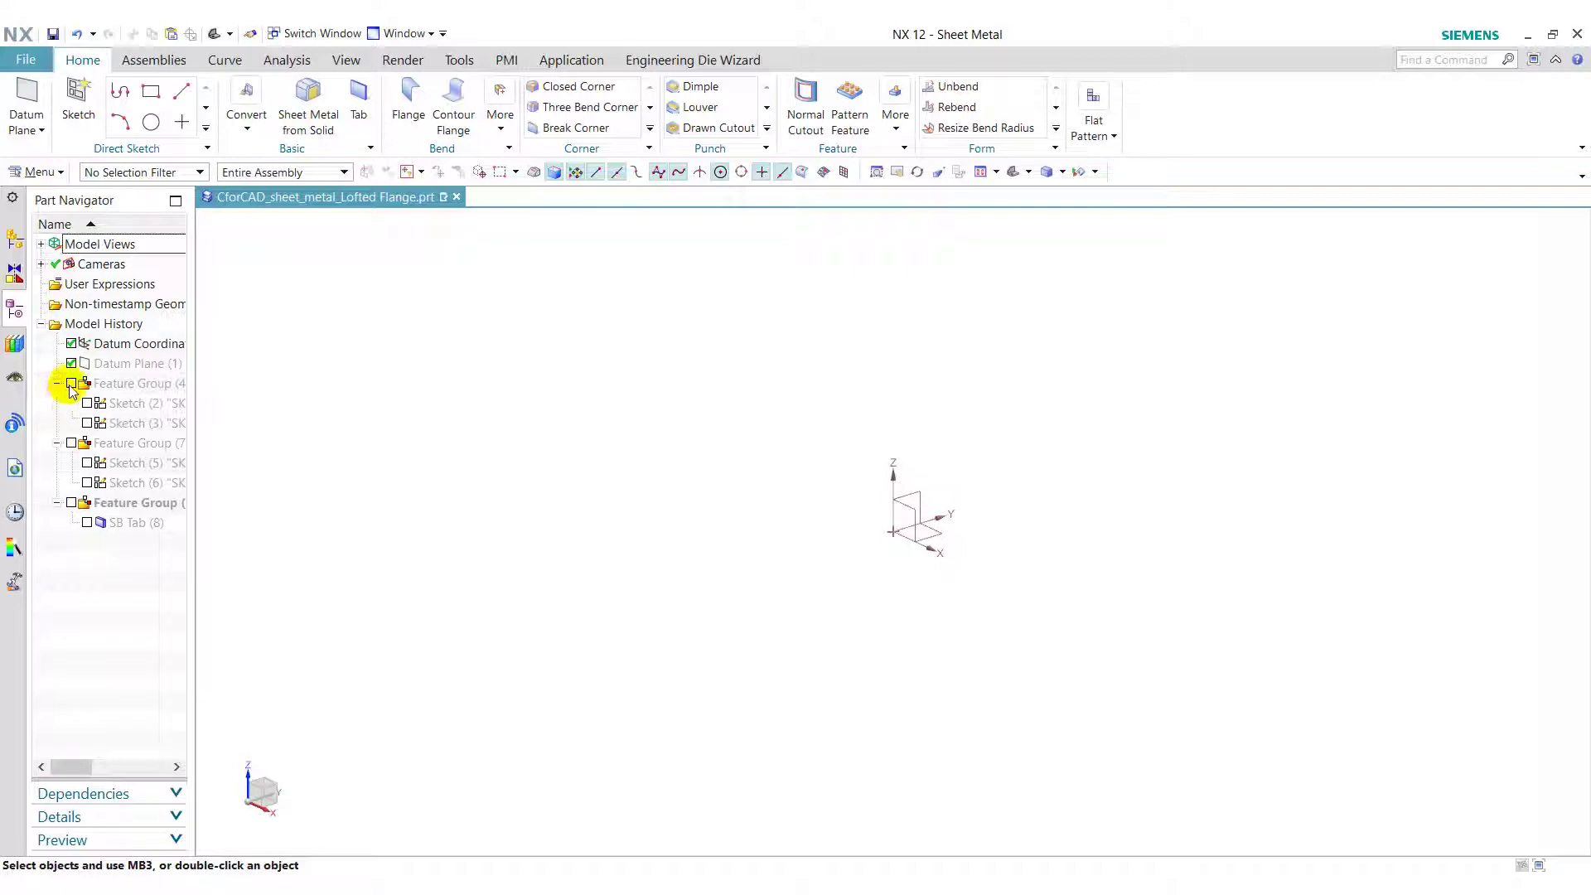
Unsuppress Feature Group (4) and create a 2 mm thick base lofted flange from its upper circle to its lower ellipse
left_click(71, 384)
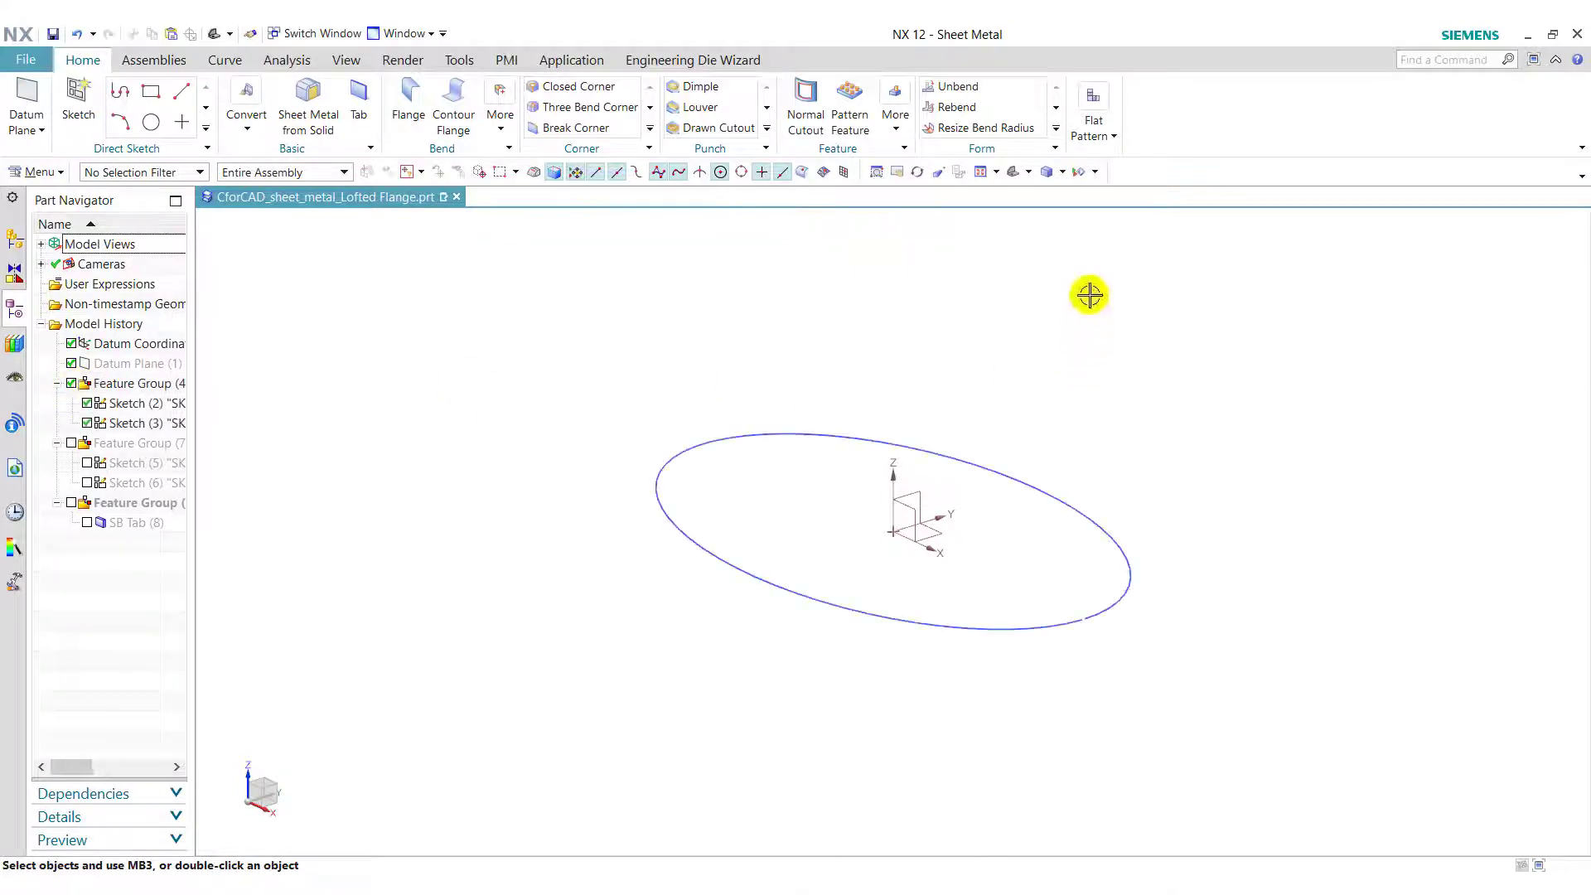
left_click(1014, 172)
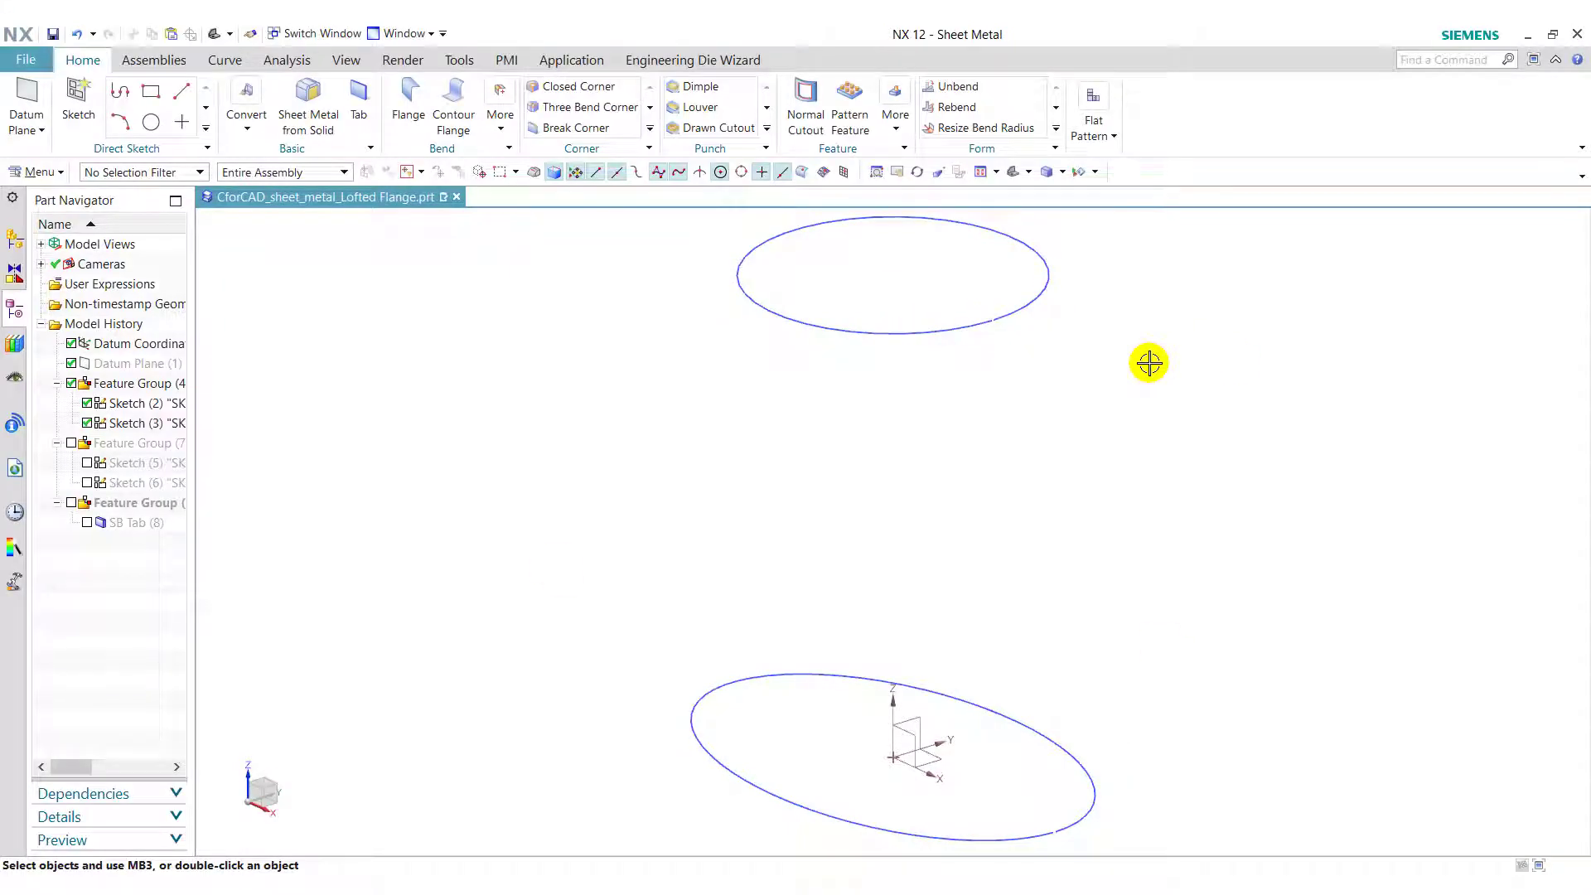
left_click(500, 112)
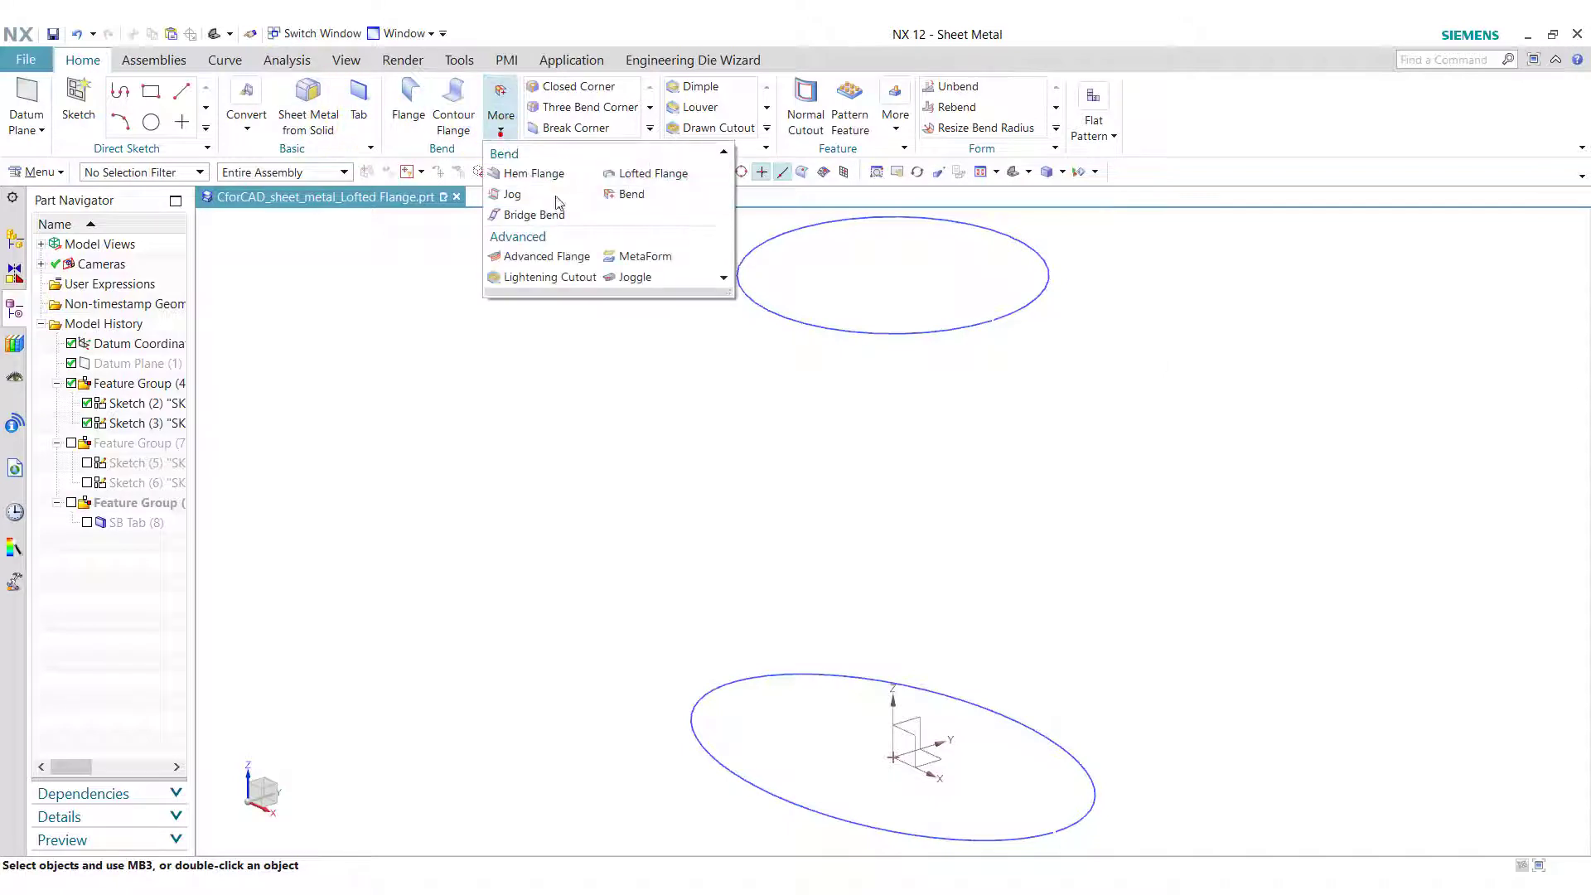
left_click(611, 175)
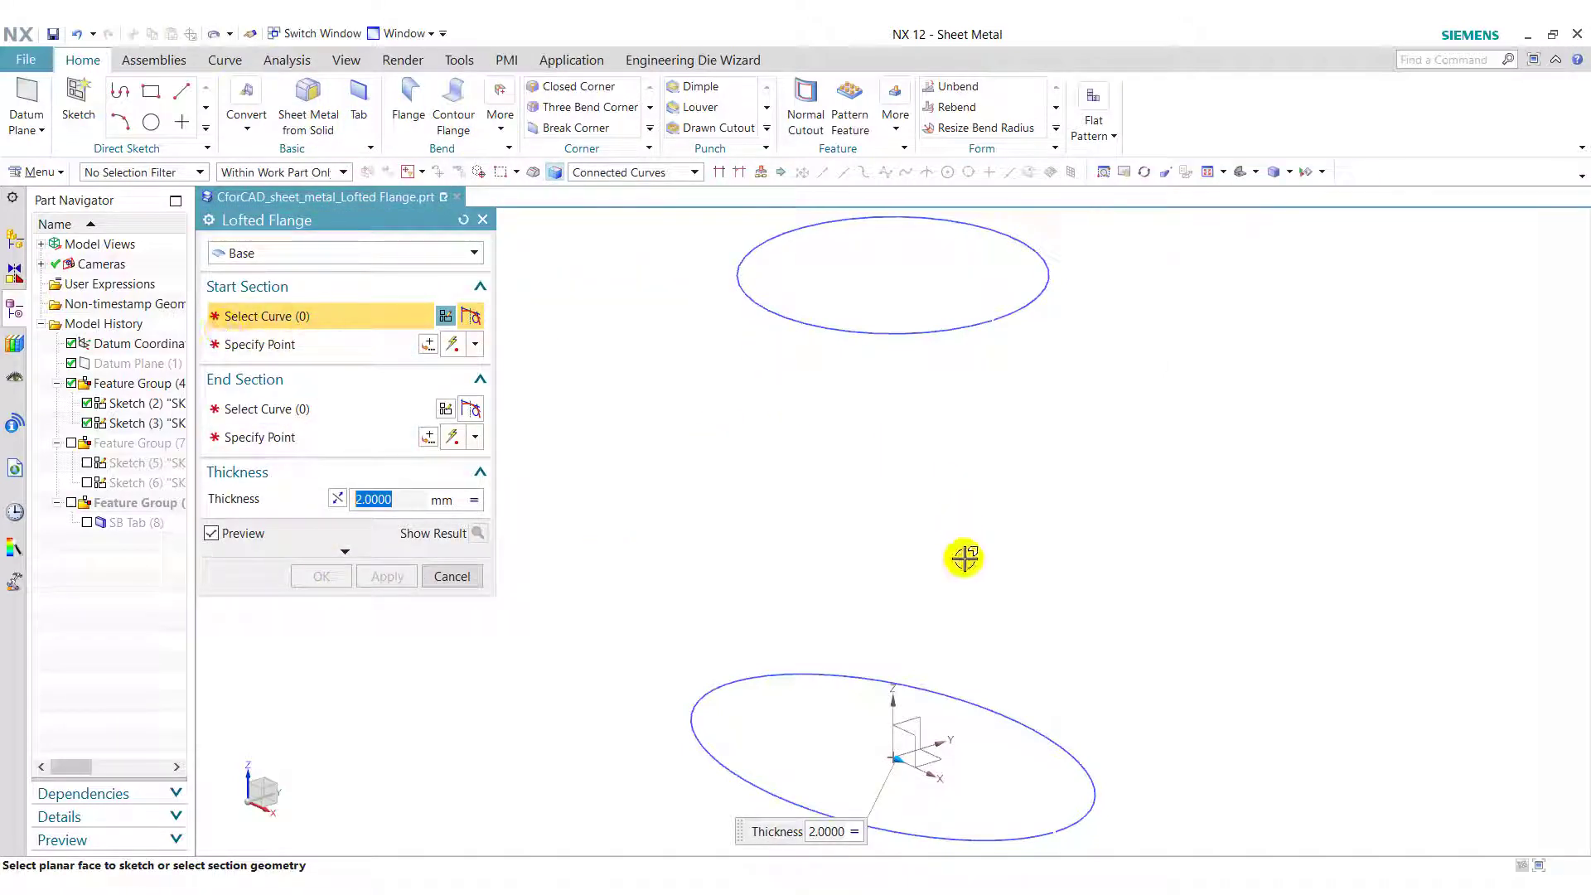
left_click(825, 332)
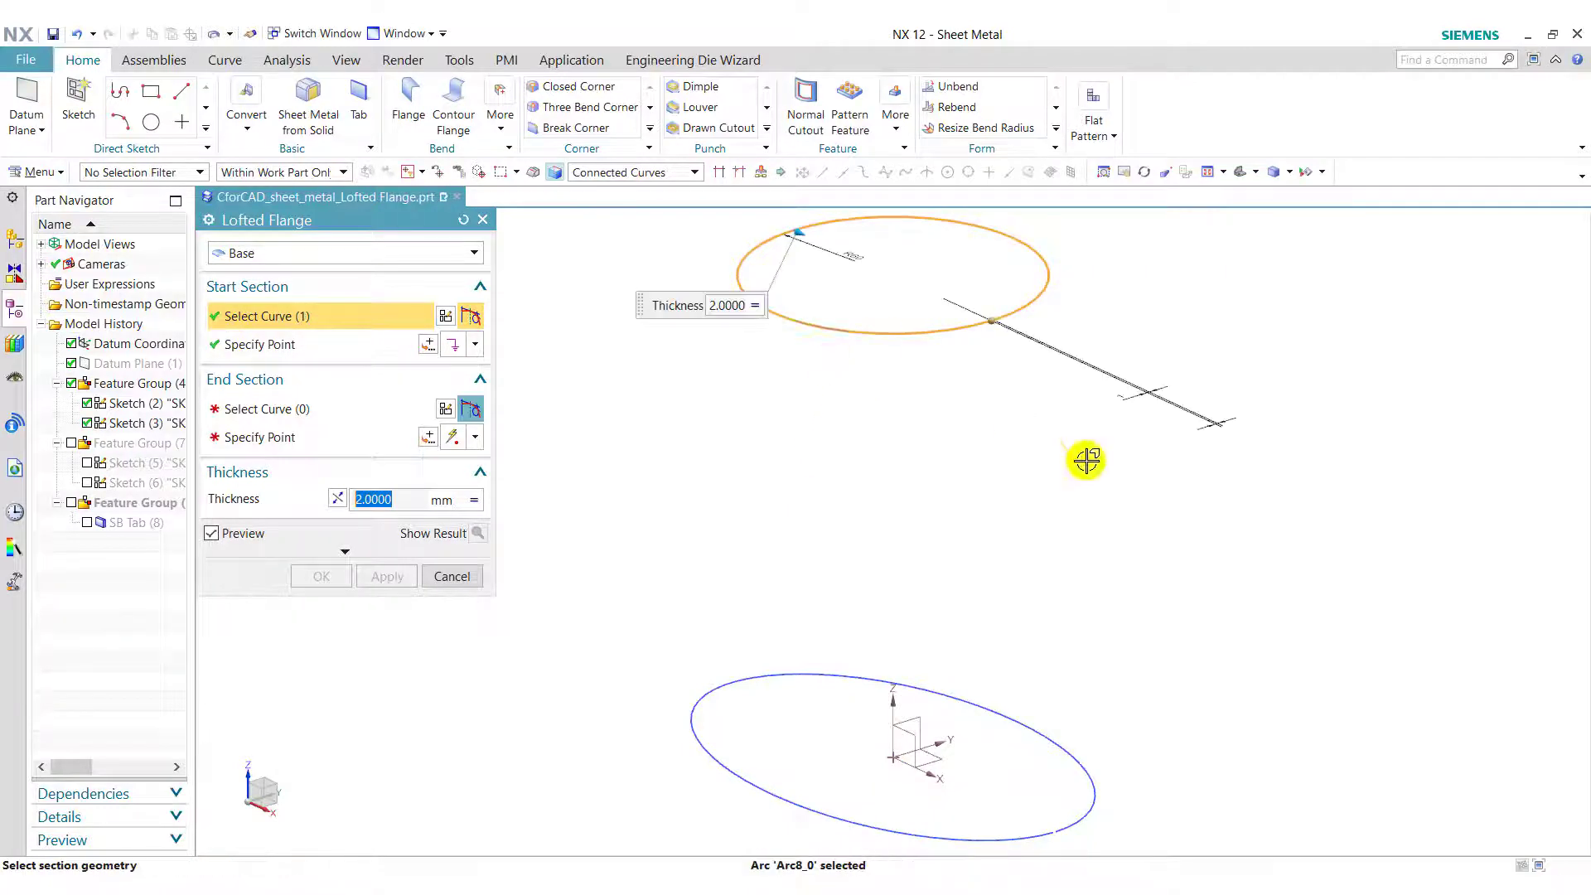
left_click(719, 752)
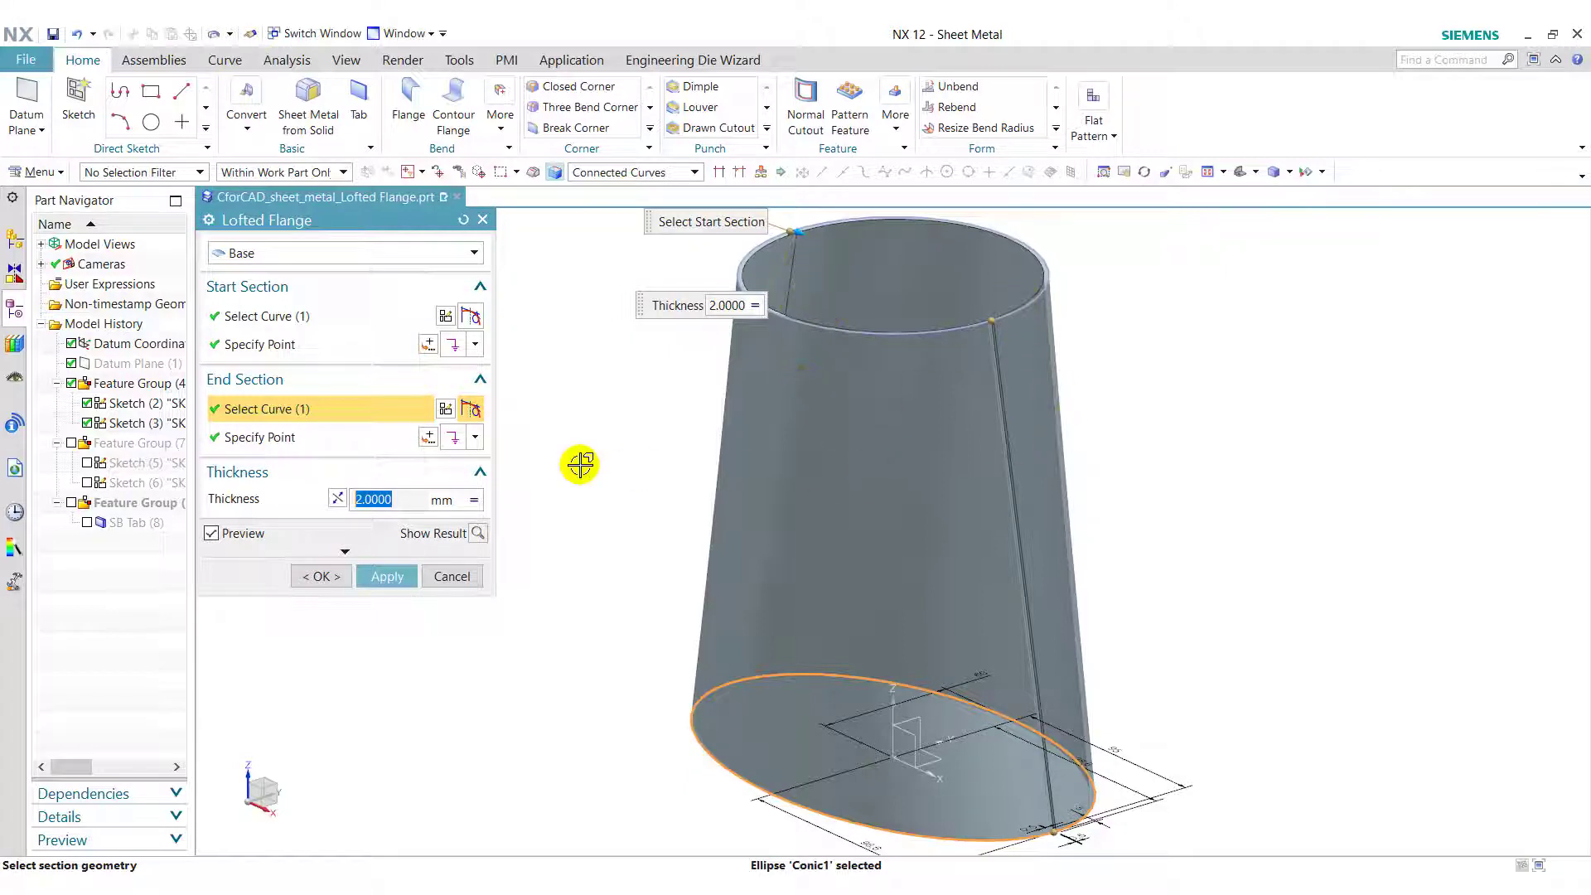
left_click(385, 575)
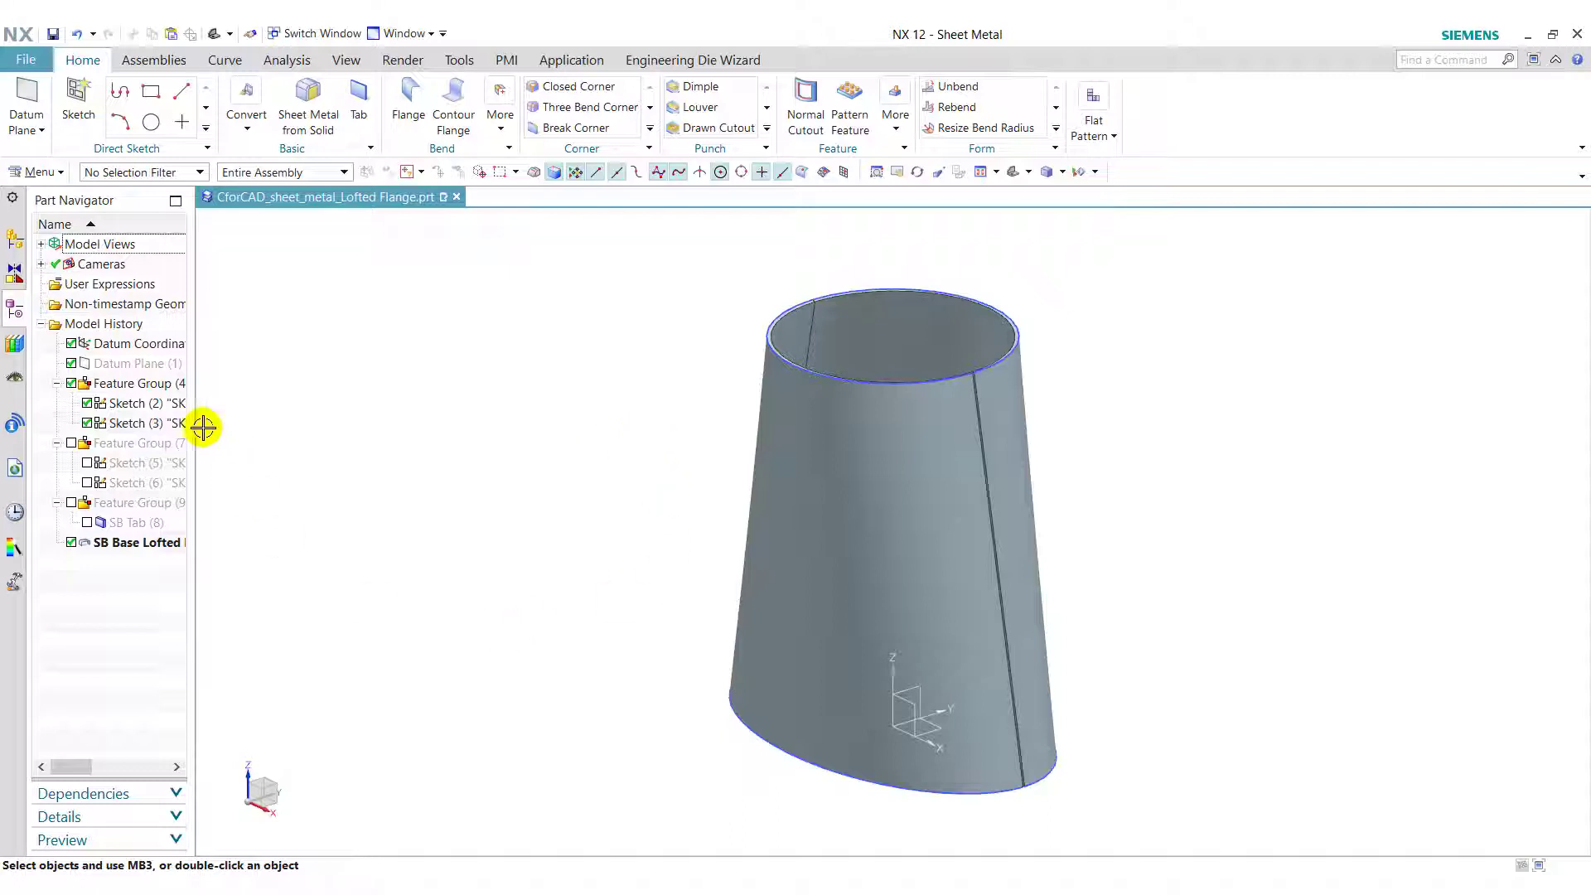
Suppress Feature Group (4), unsuppress Feature Group (7), and set up a base lofted flange from its circle to its rectangle
left_click(71, 384)
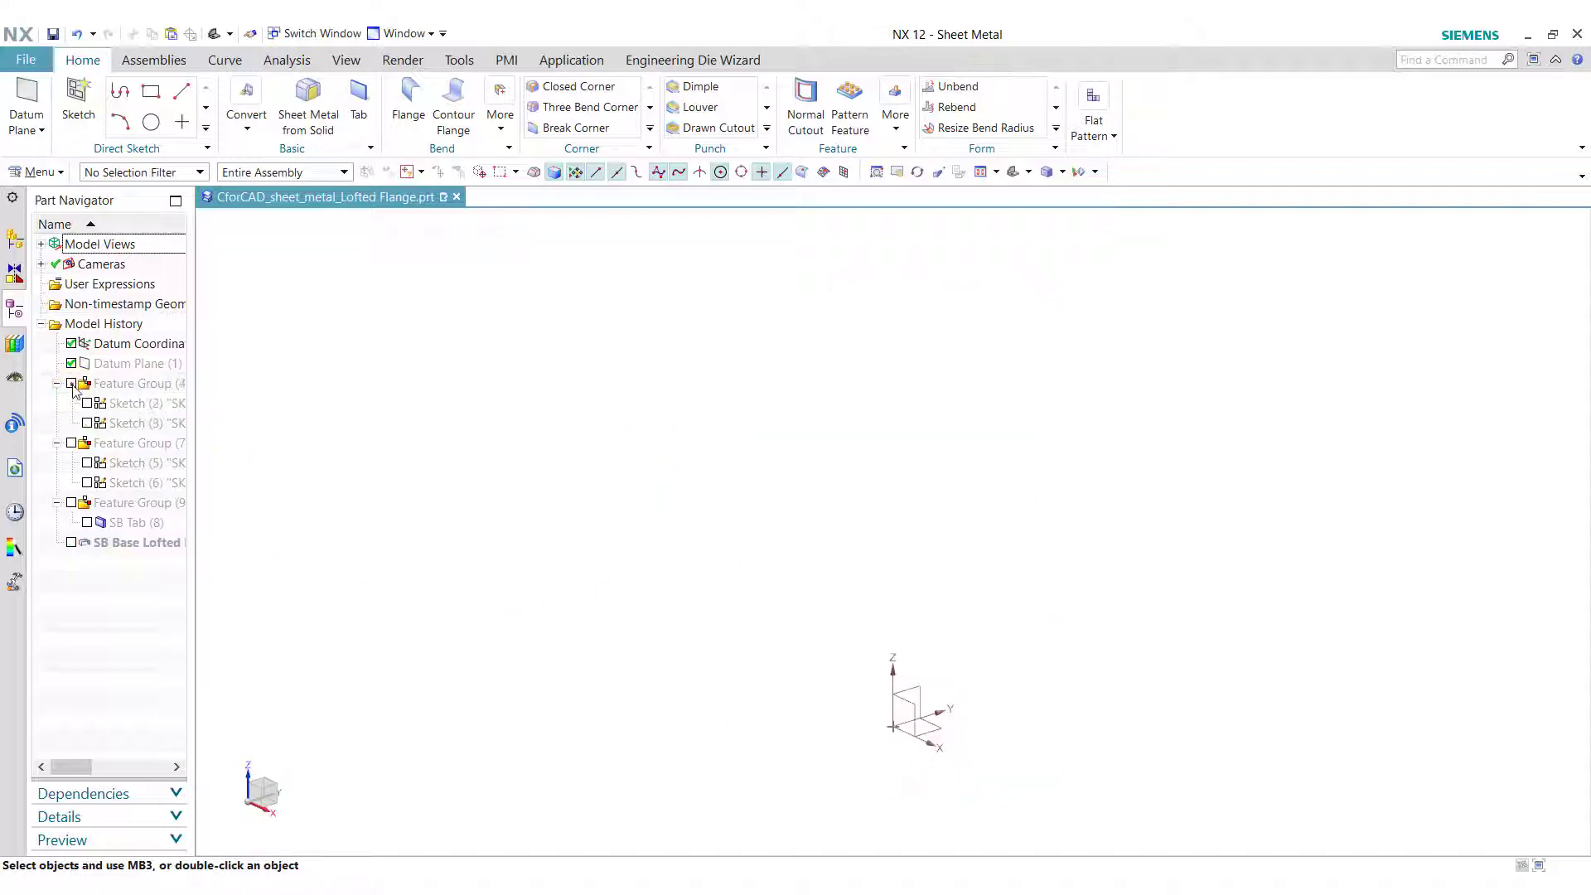
left_click(71, 443)
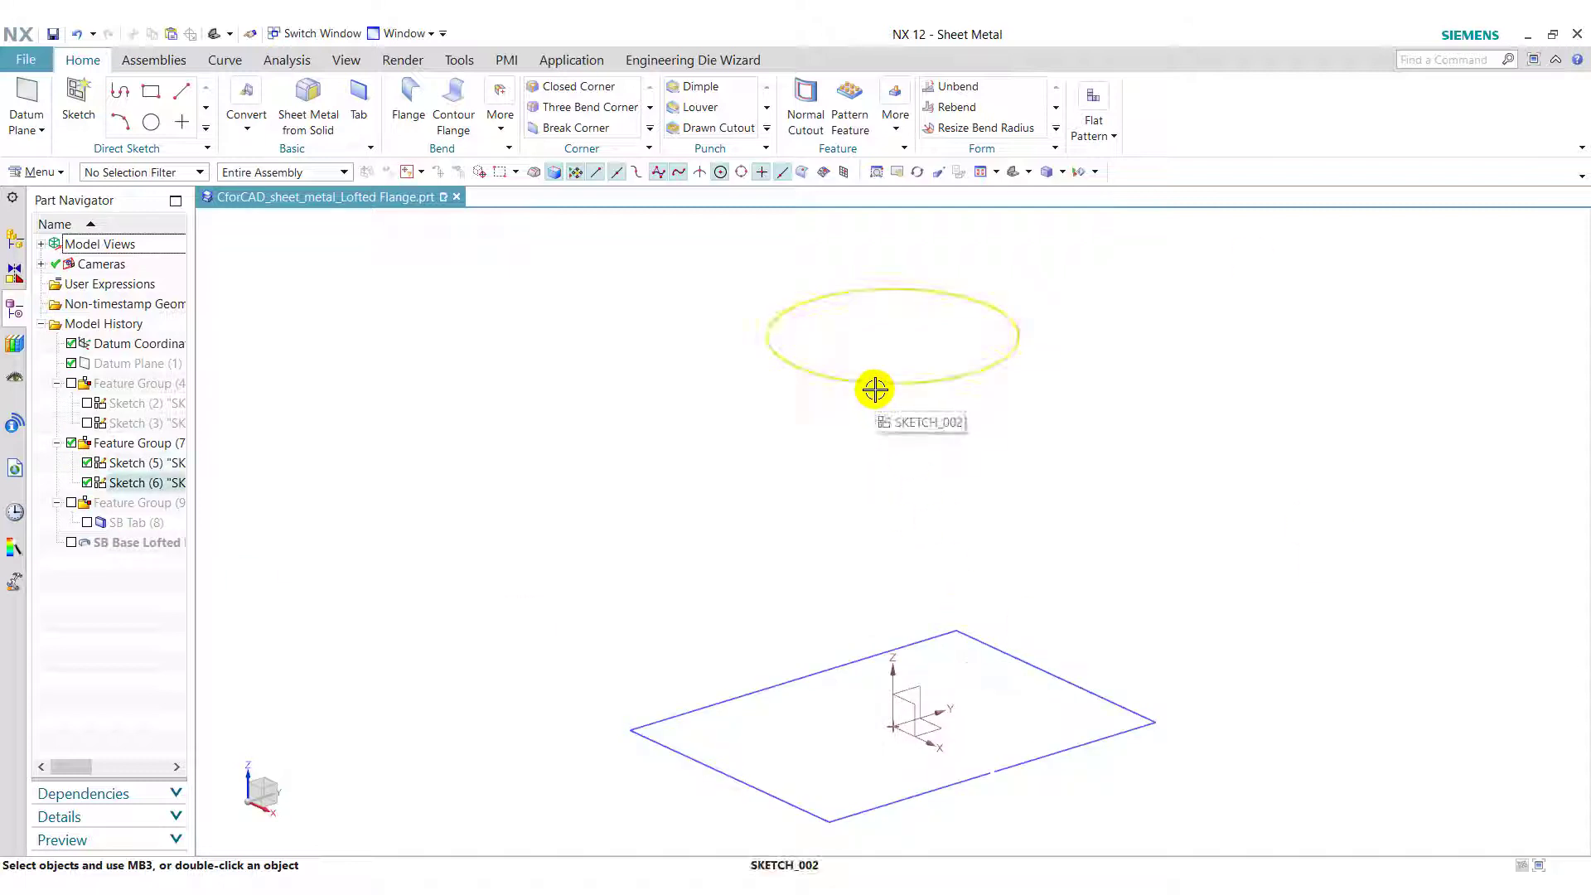
left_click(500, 131)
left_click(653, 176)
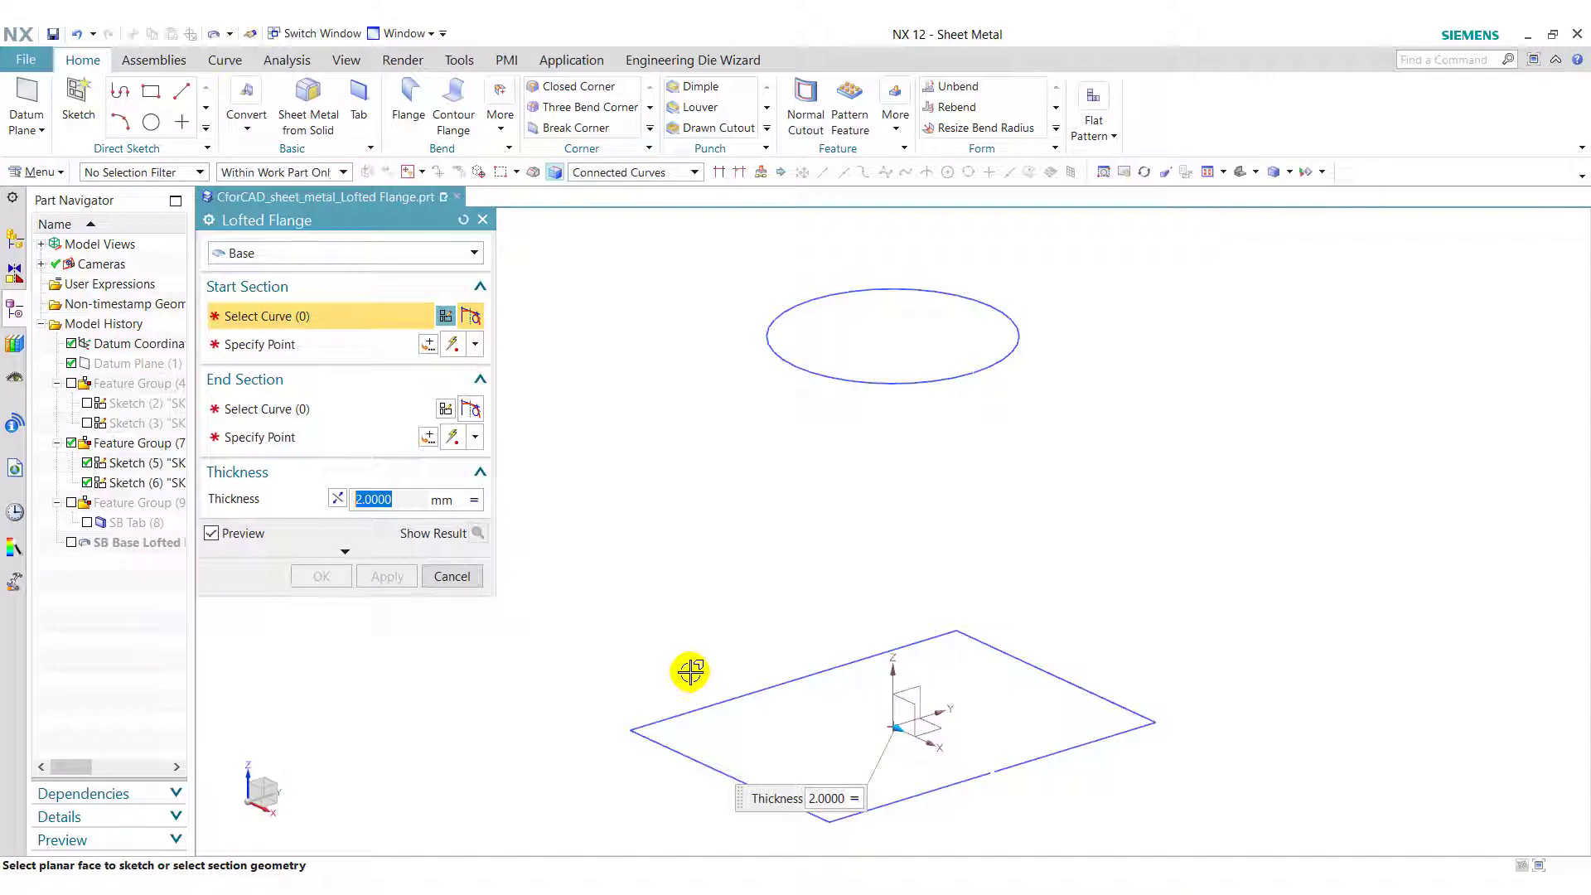
left_click(795, 362)
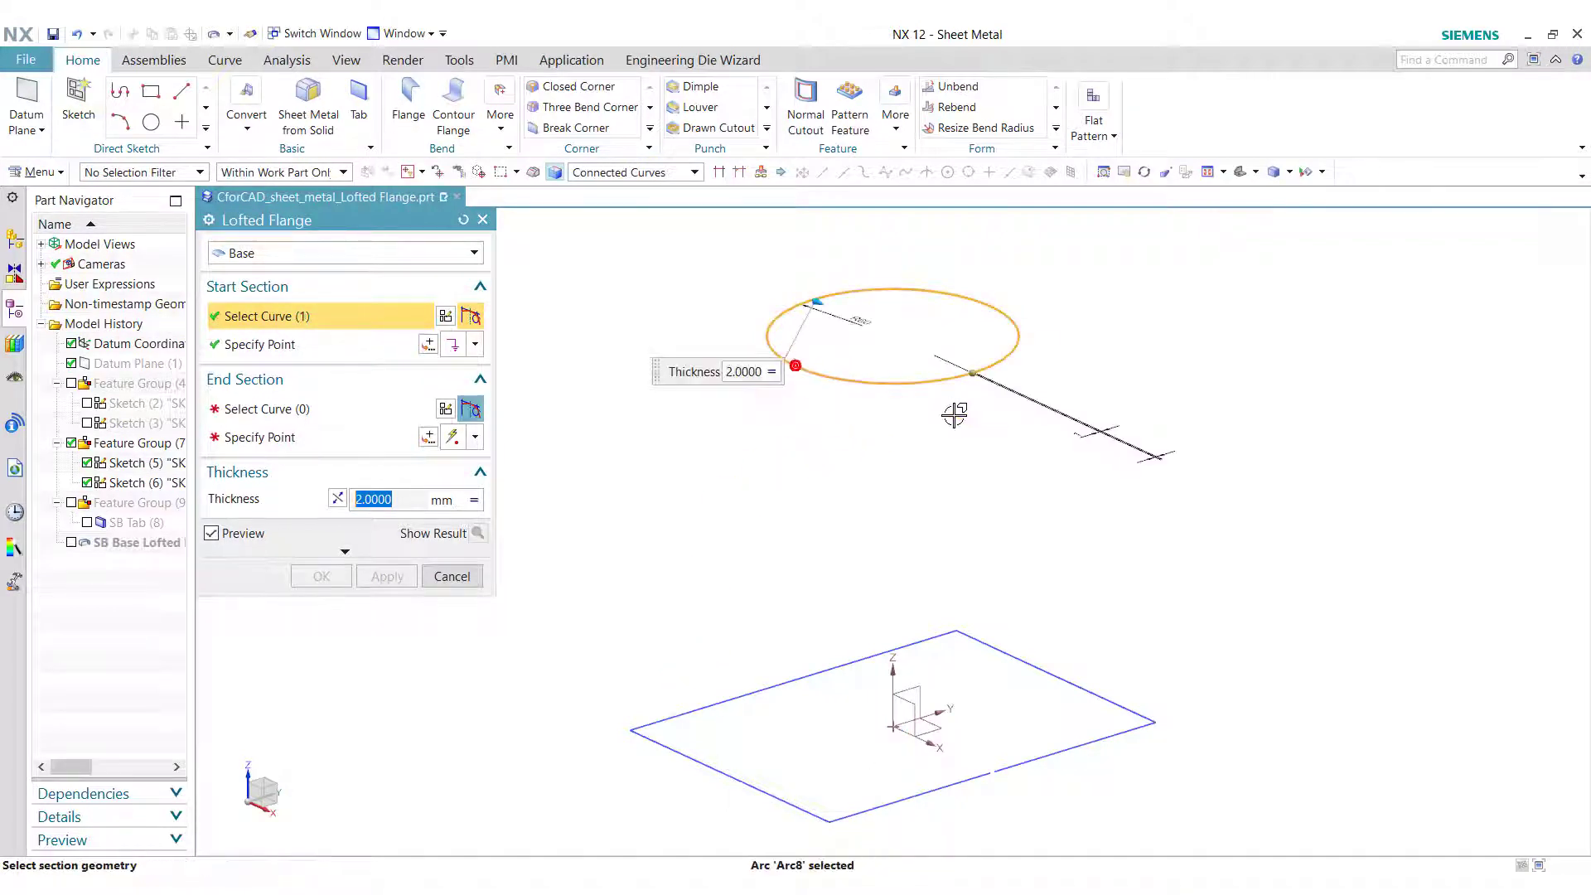
left_click(261, 419)
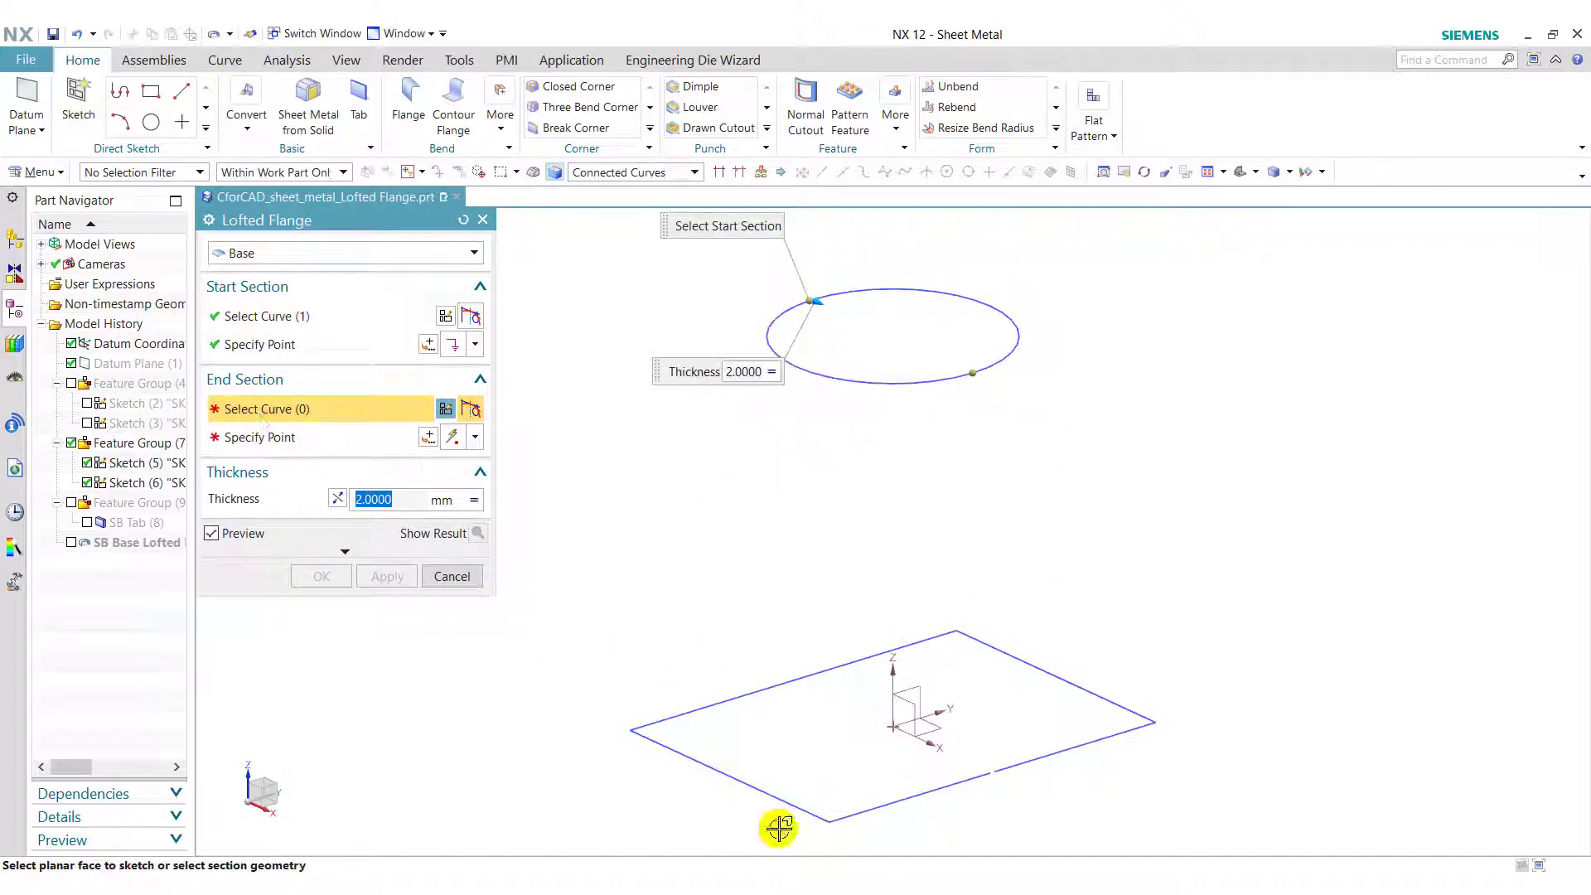
left_click(751, 791)
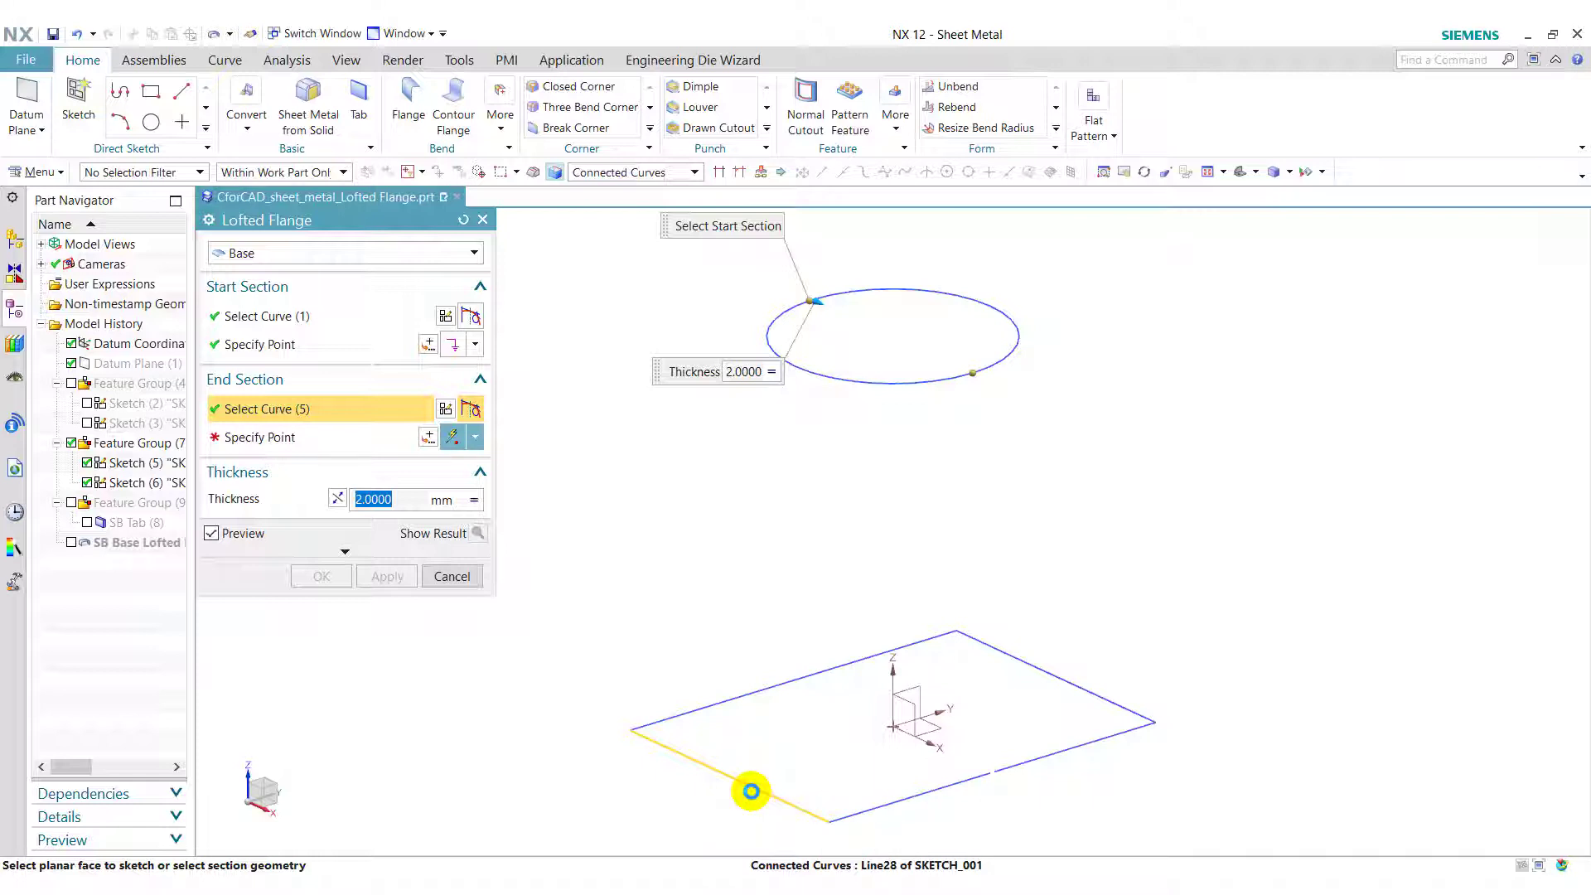
left_click(751, 792)
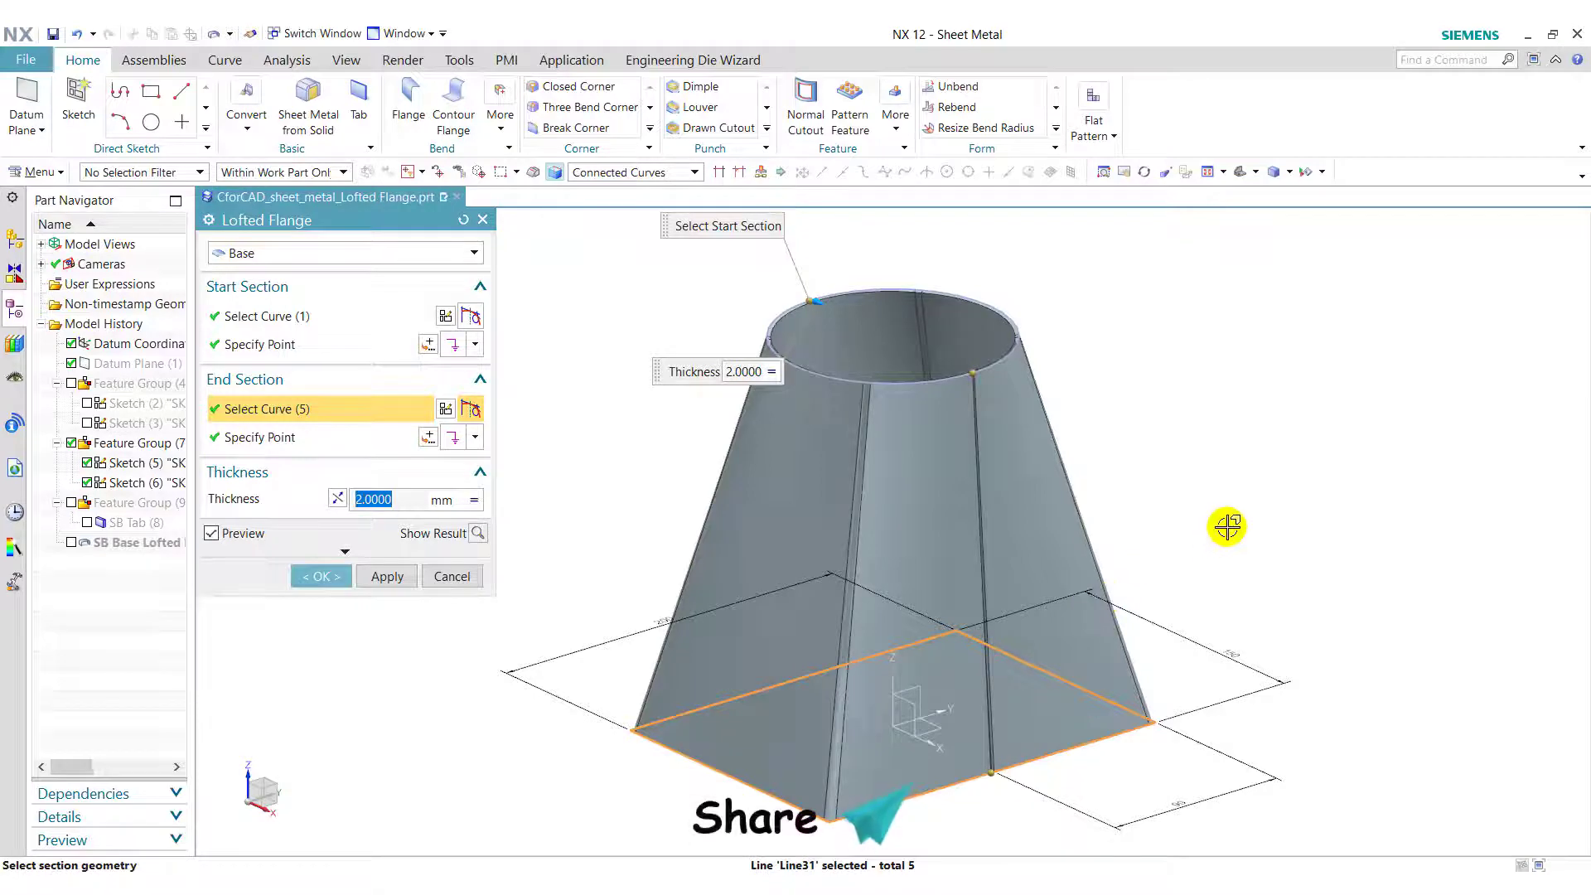
Reverse the thickness direction of the circle-to-rectangle lofted flange and create it with a thickness of 2 mm
middle_click_drag(1225, 526, 1179, 490)
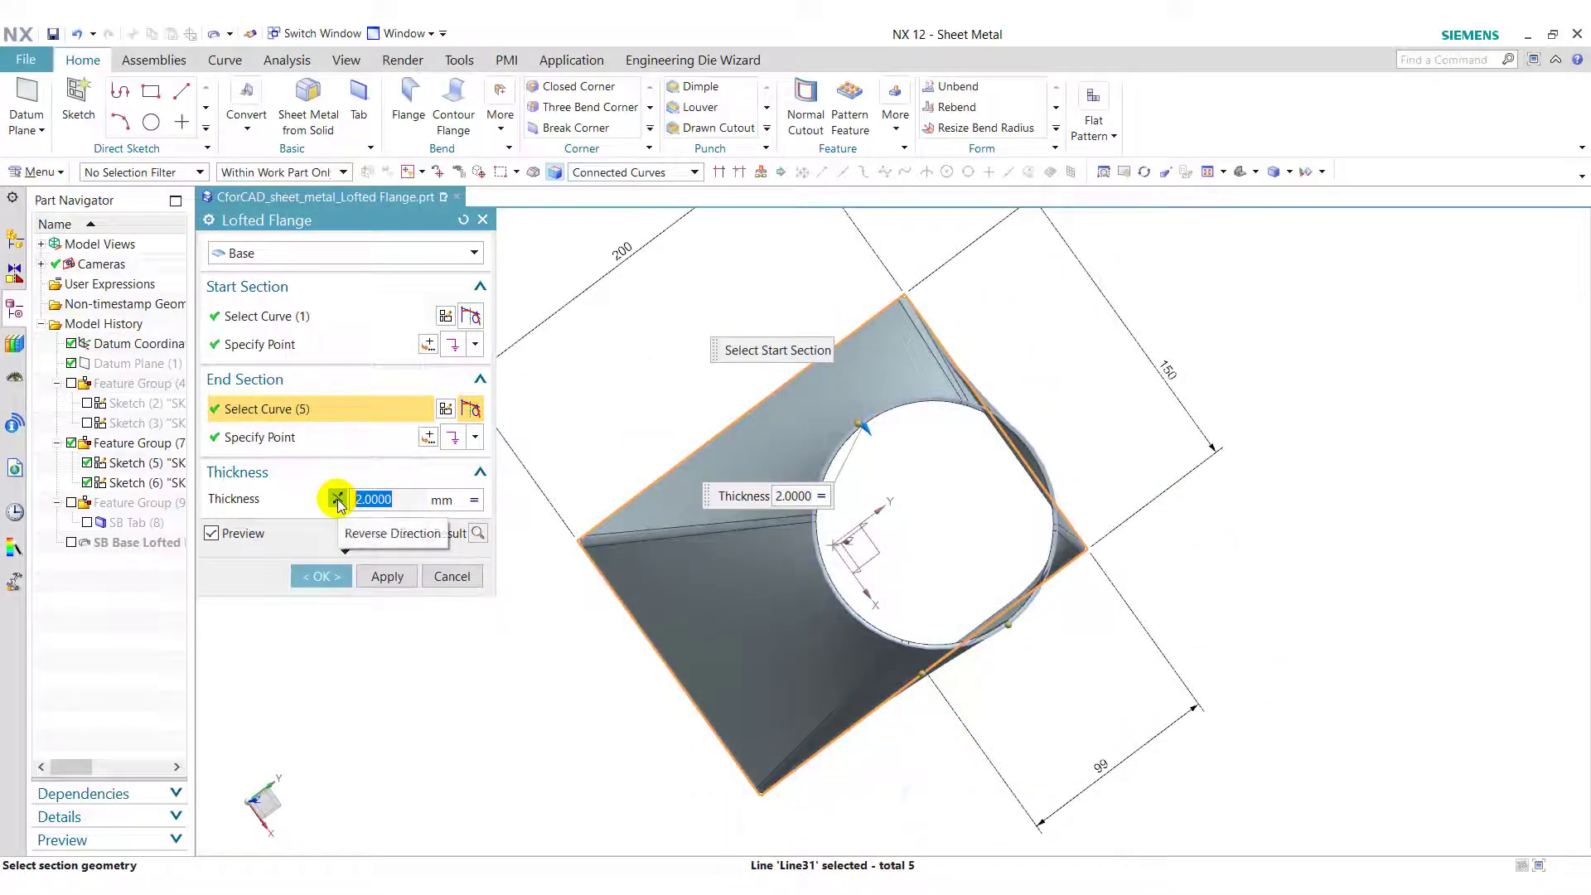
left_click(338, 499)
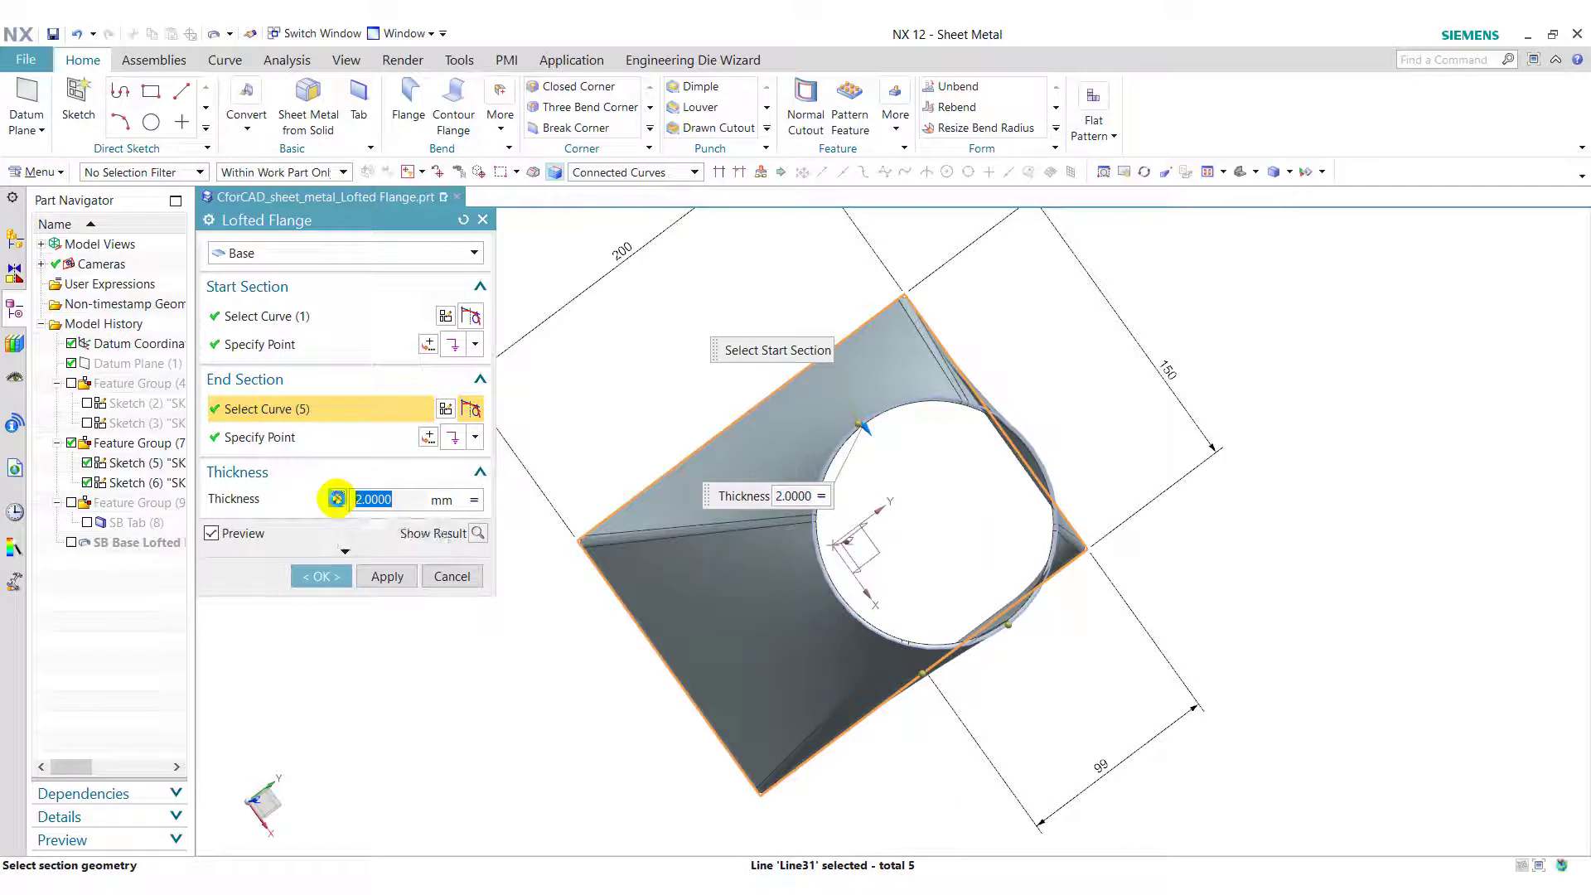
left_click(323, 576)
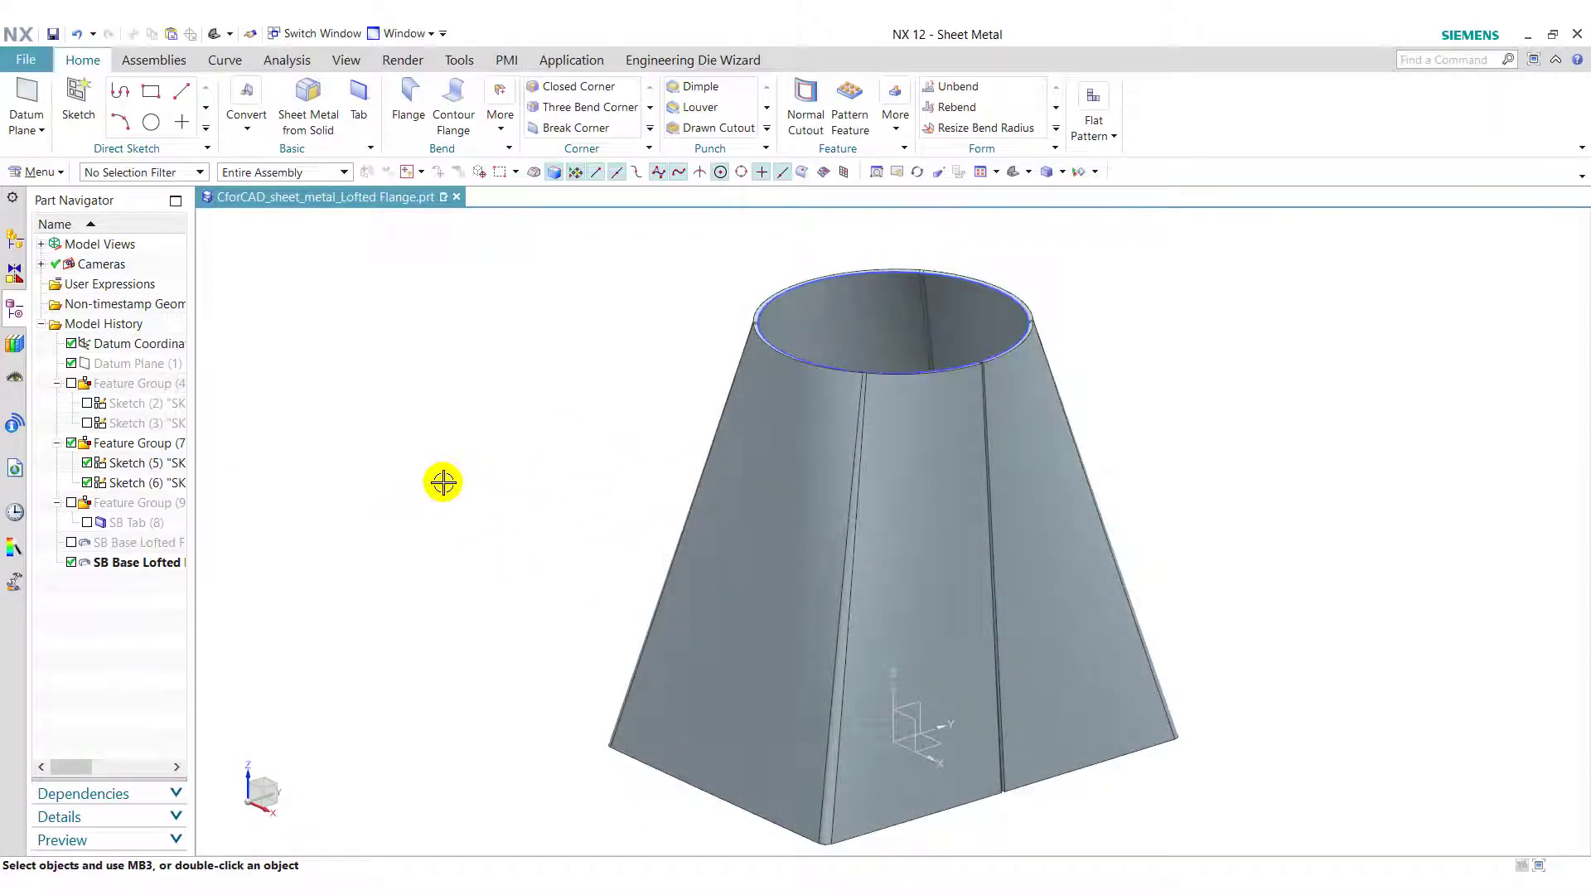
middle_click_drag(462, 525, 590, 477)
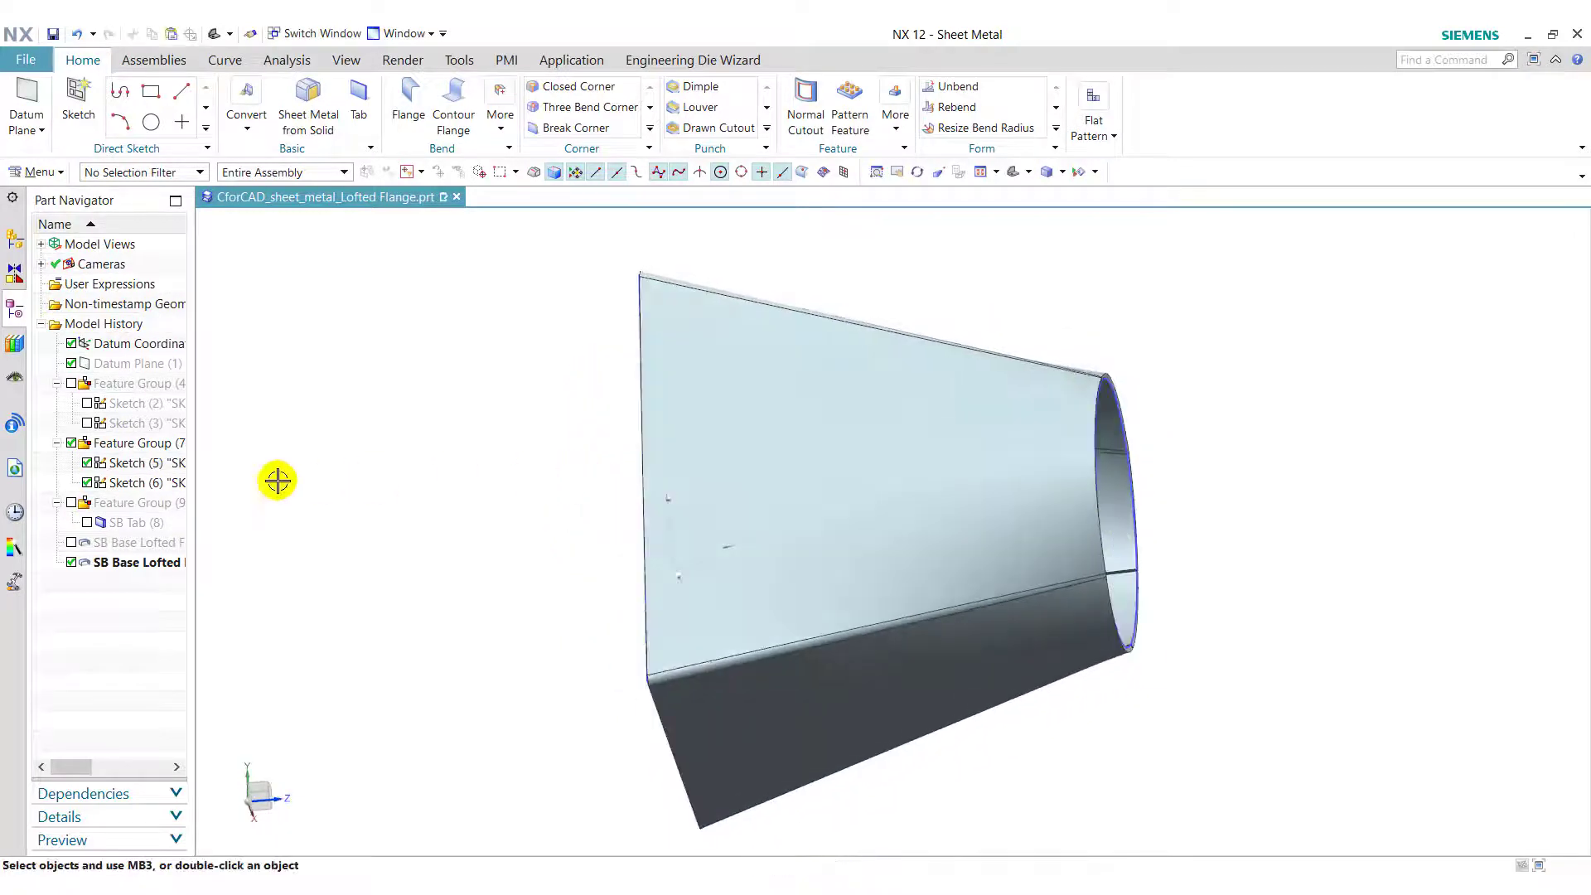
Suppress Feature Group (7) and unsuppress Feature Group (9) with the flat tab, shown in a trimetric-style view
left_click(72, 442)
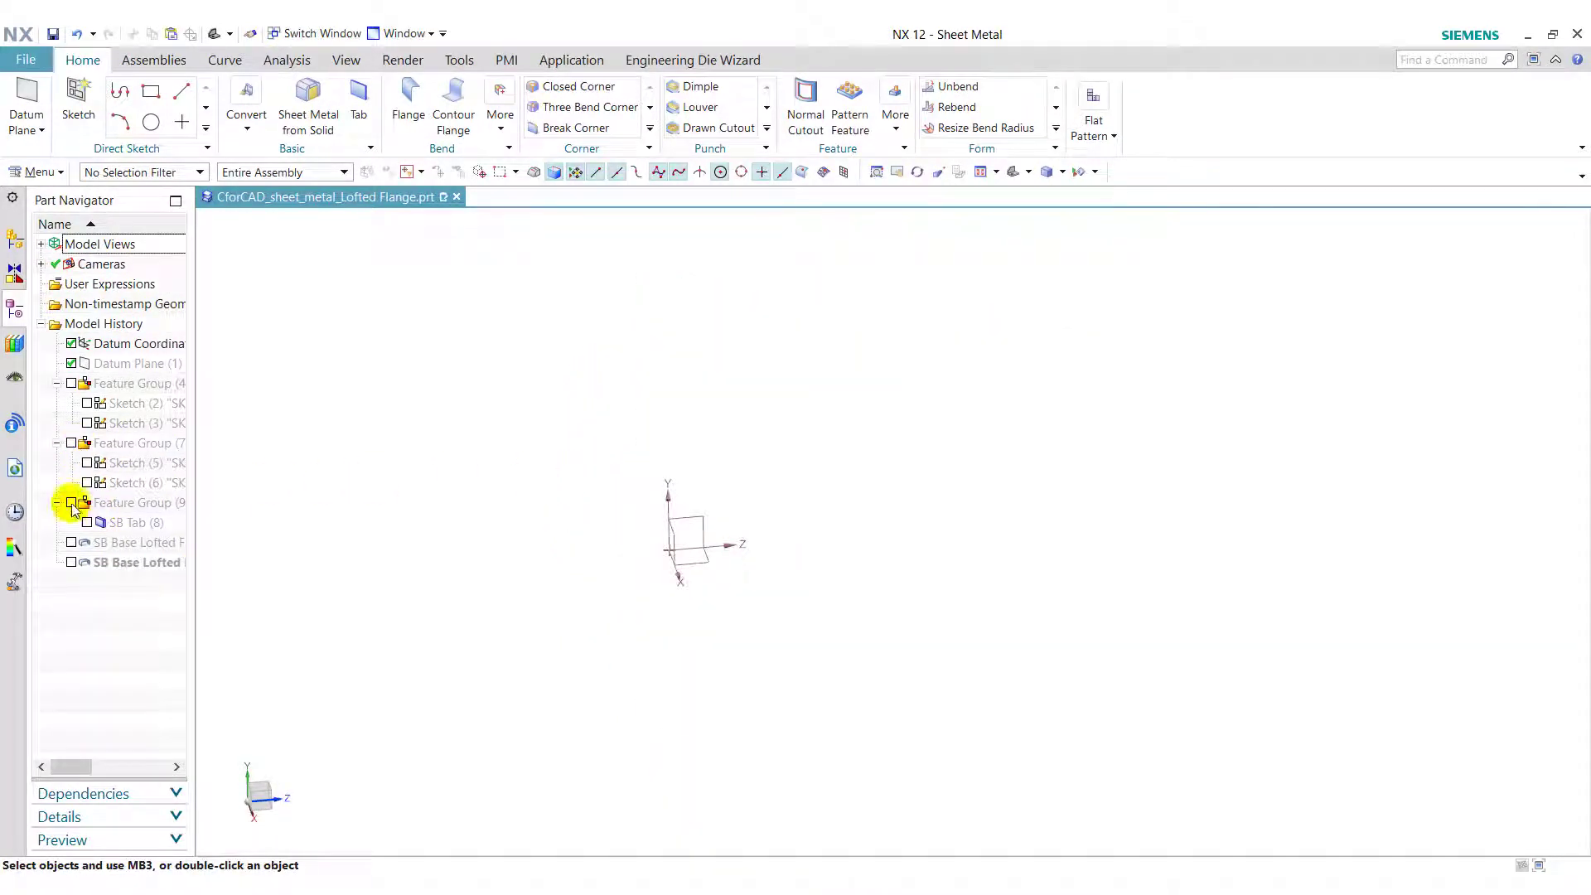
left_click(71, 503)
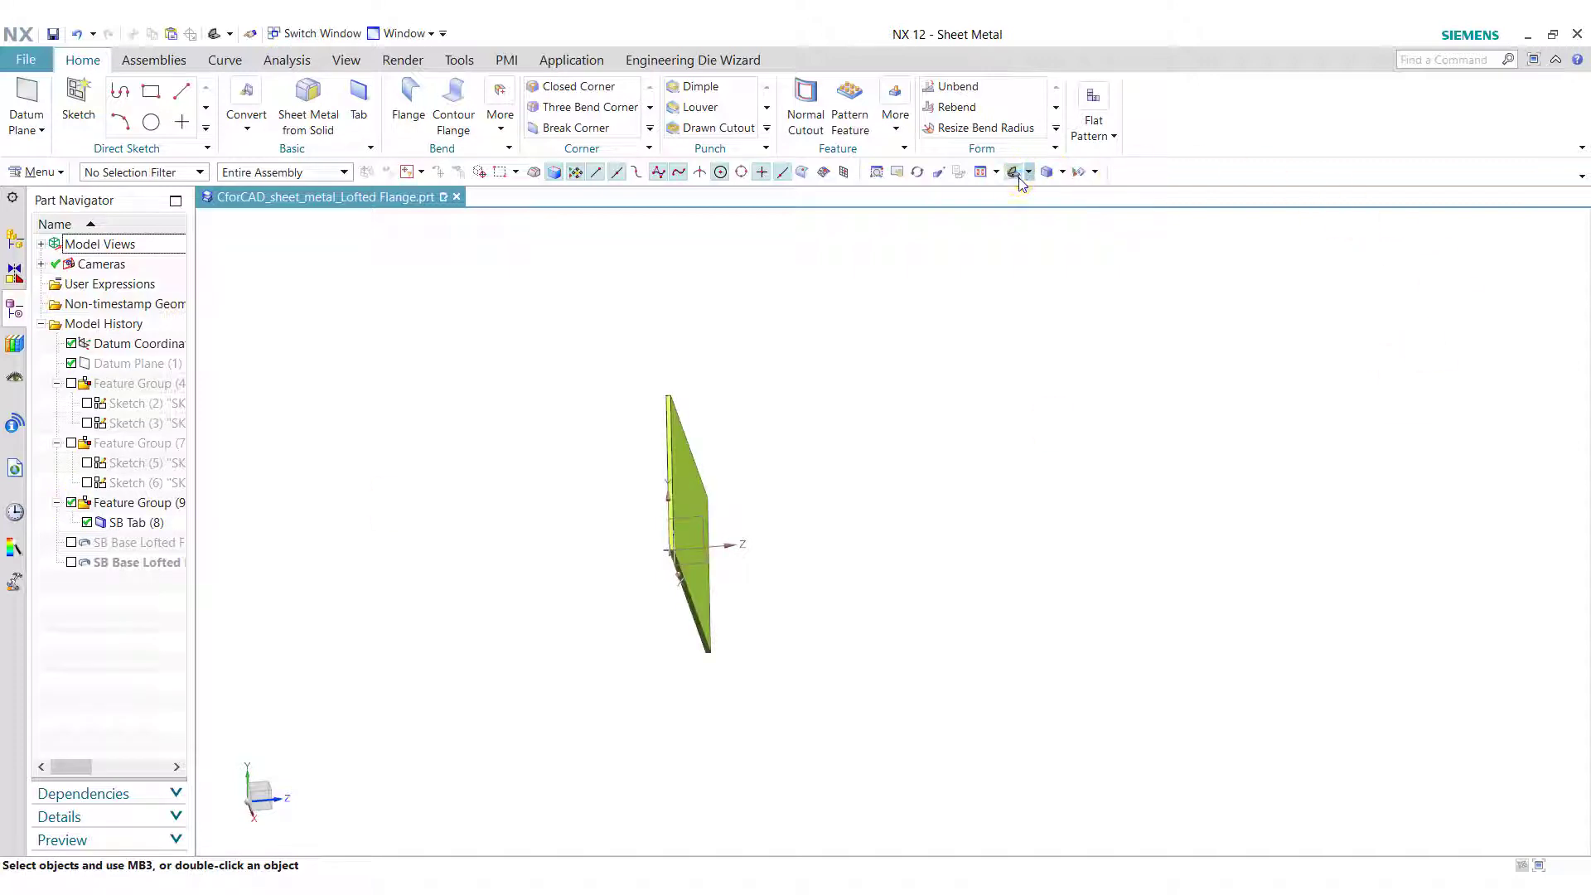
left_click(1016, 173)
scroll(716, 238, "down", 3)
Start a Secondary lofted flange and pick the tab's long front edge as the start section path using Single Curve
left_click(500, 148)
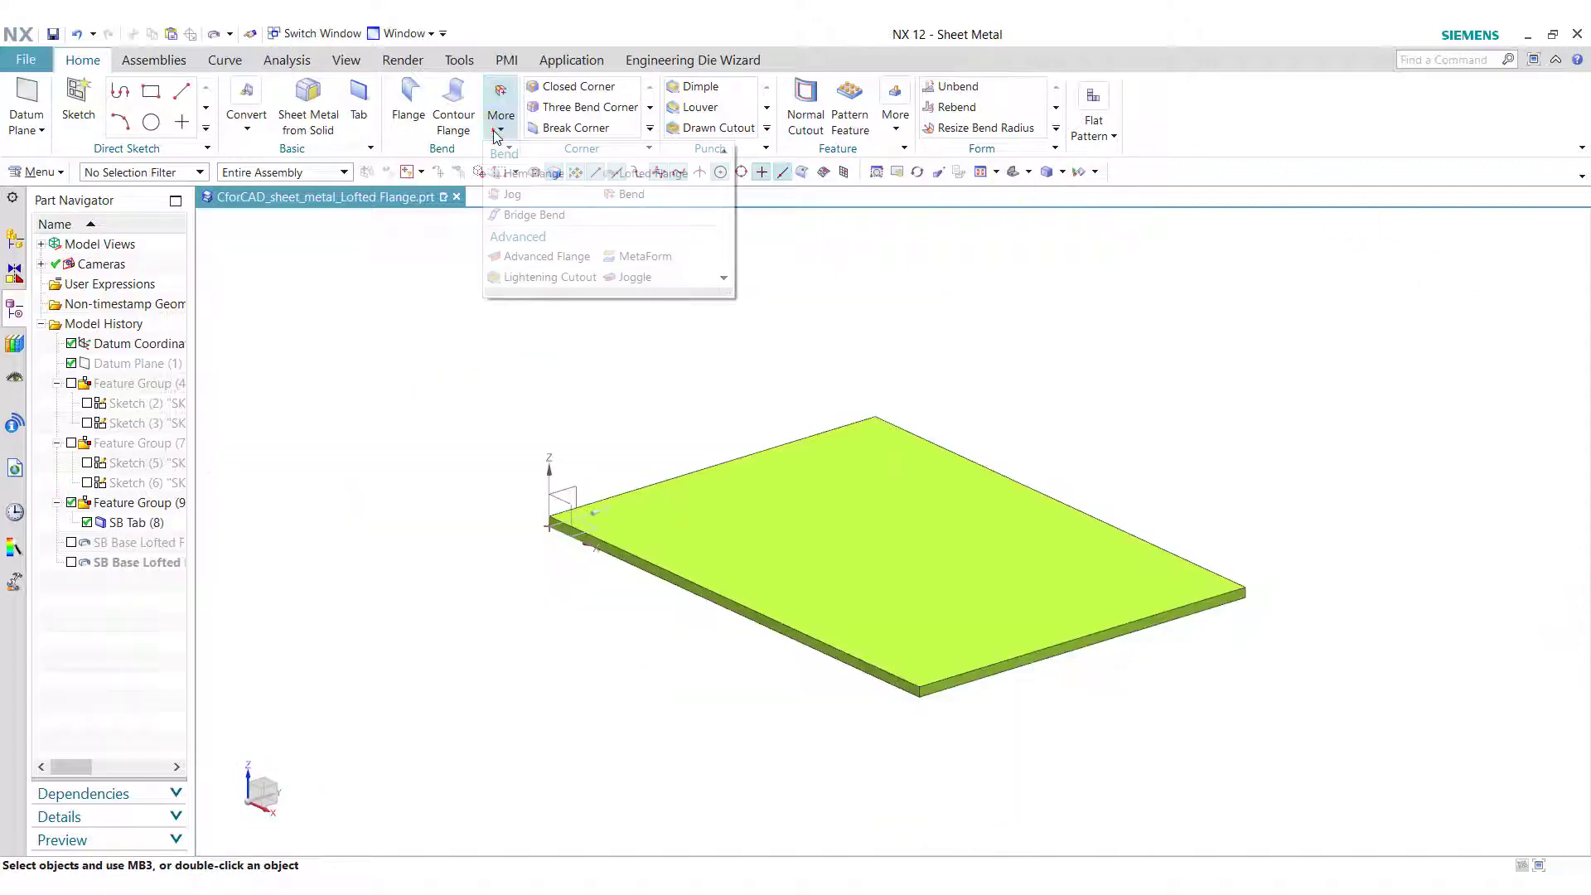
left_click(657, 193)
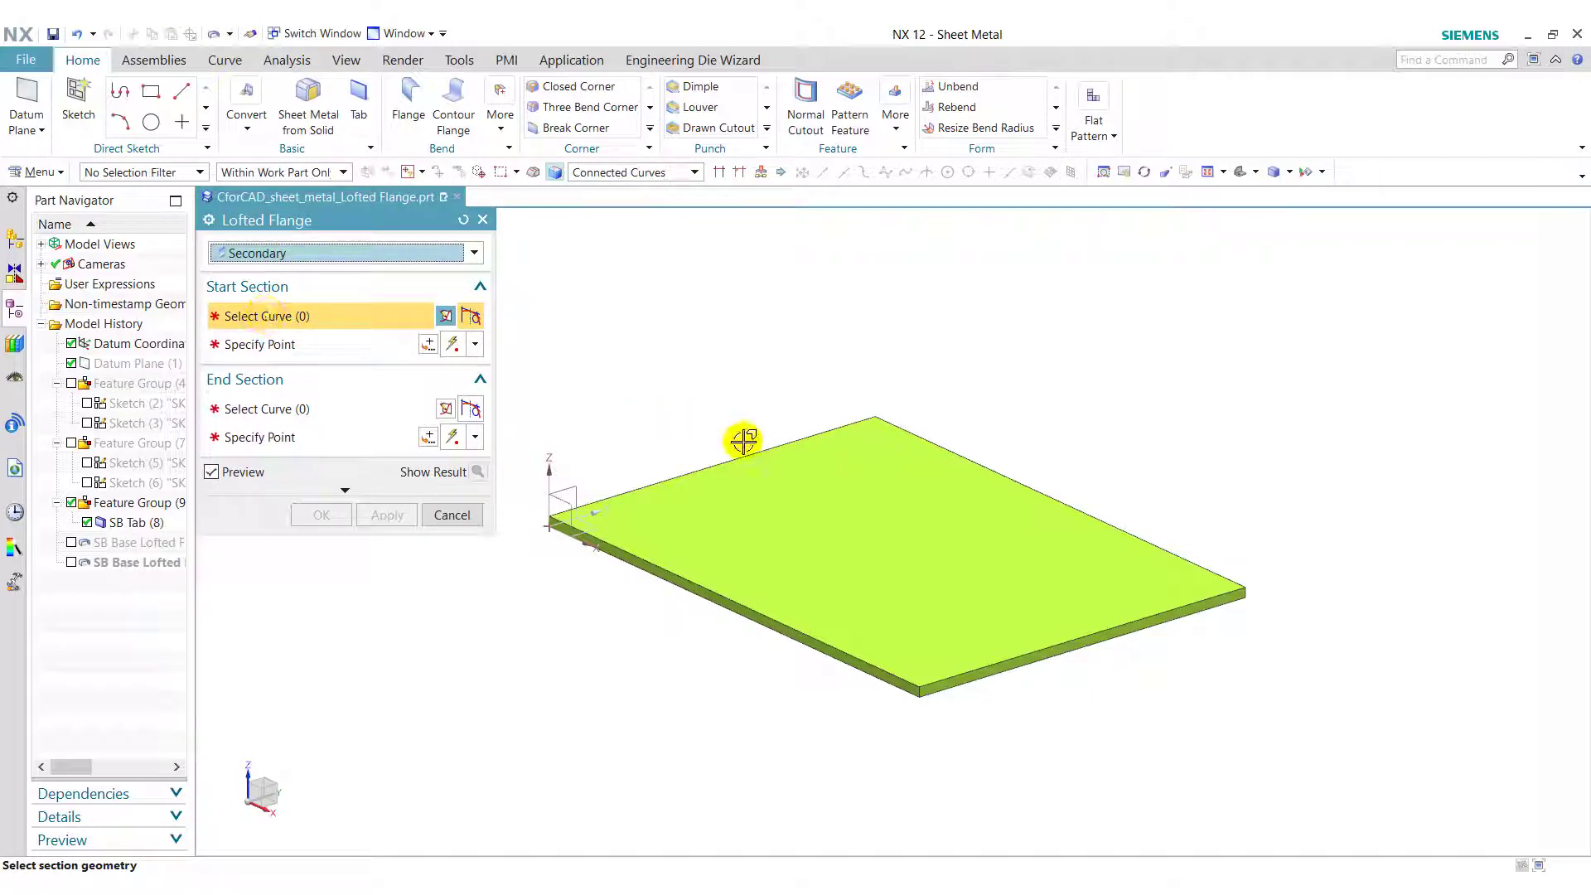
left_click(627, 173)
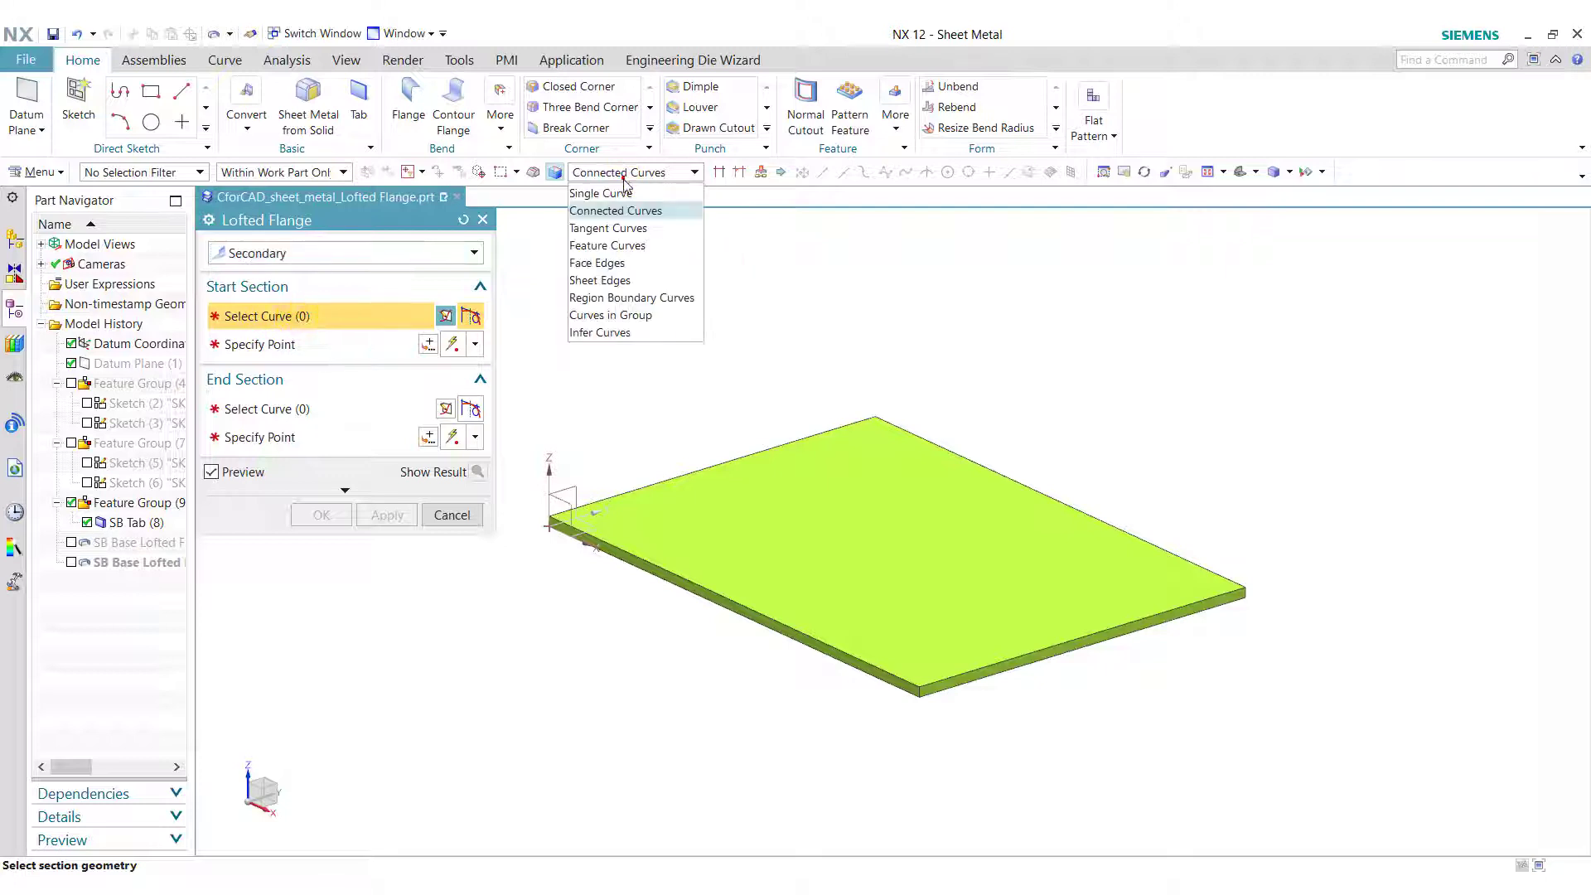
left_click(618, 193)
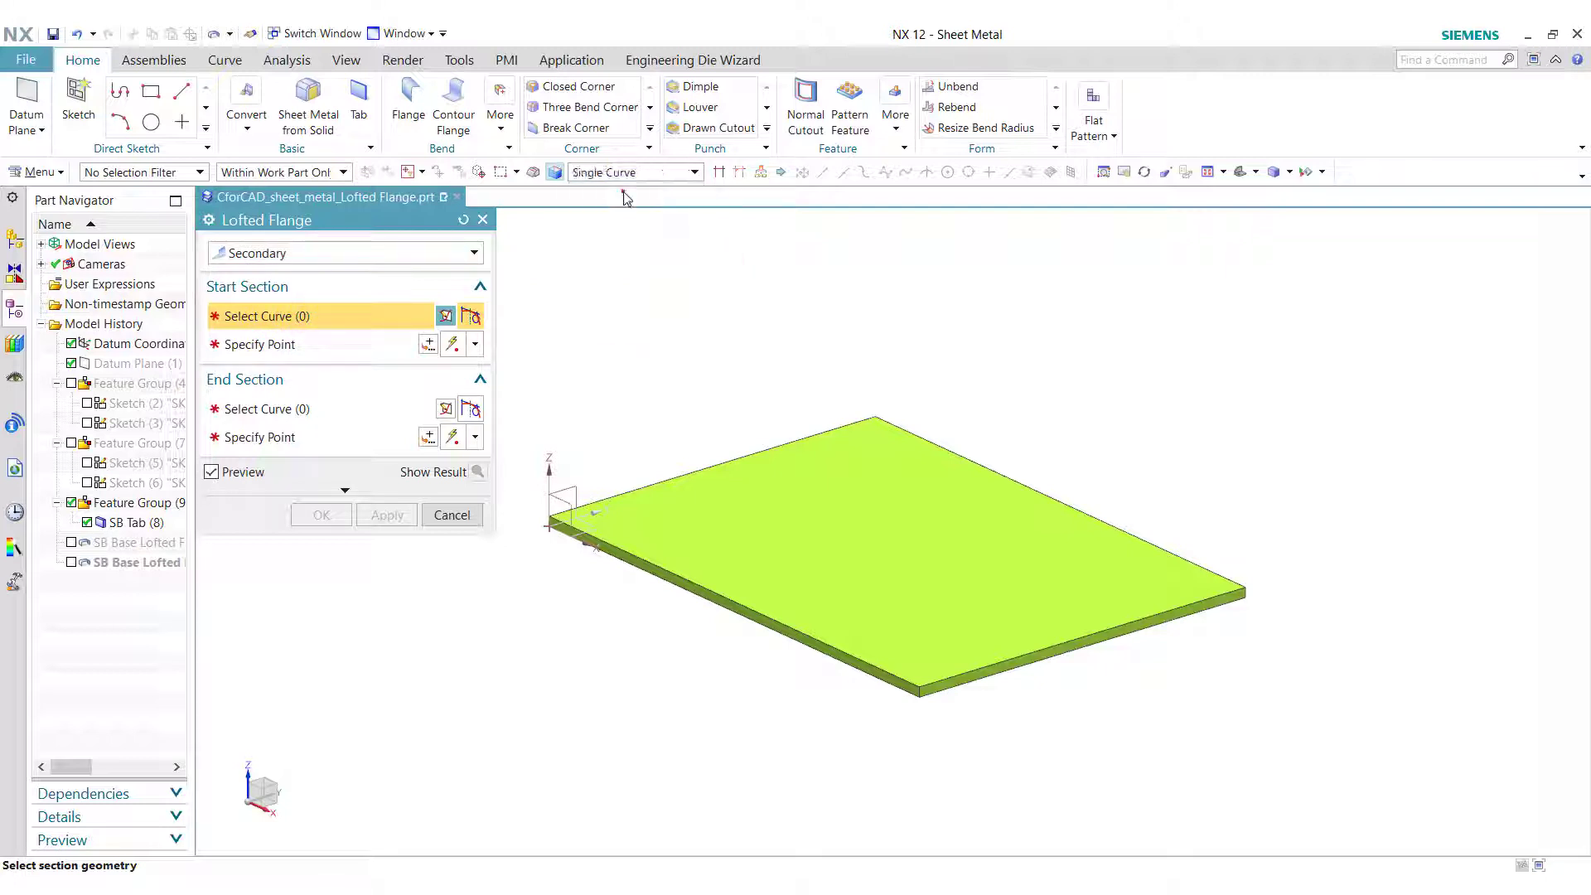
left_click(687, 580)
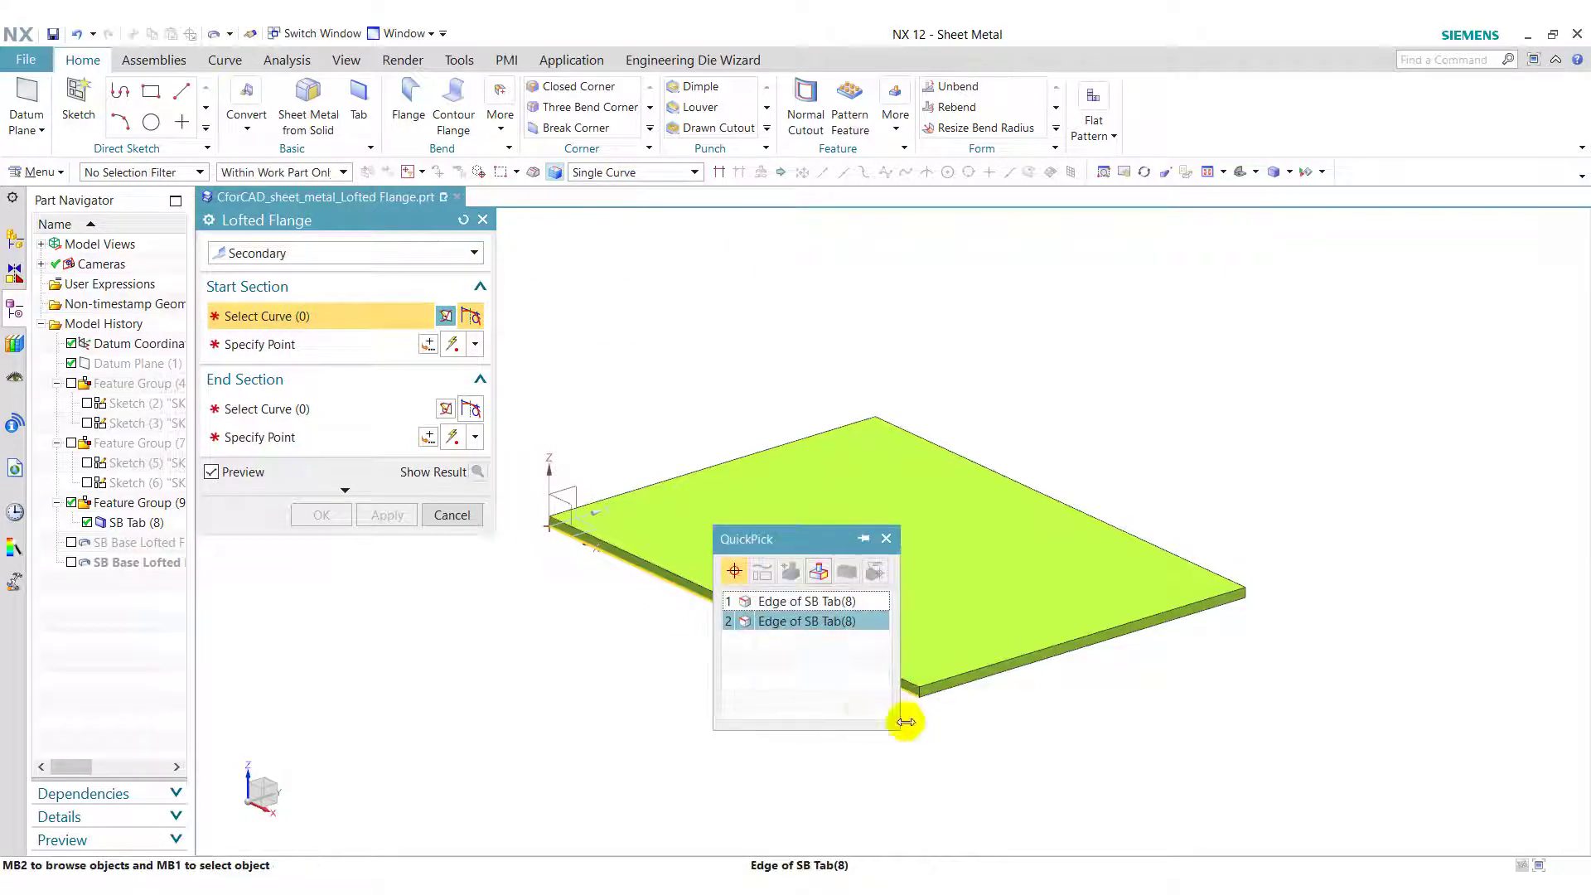
left_click(803, 600)
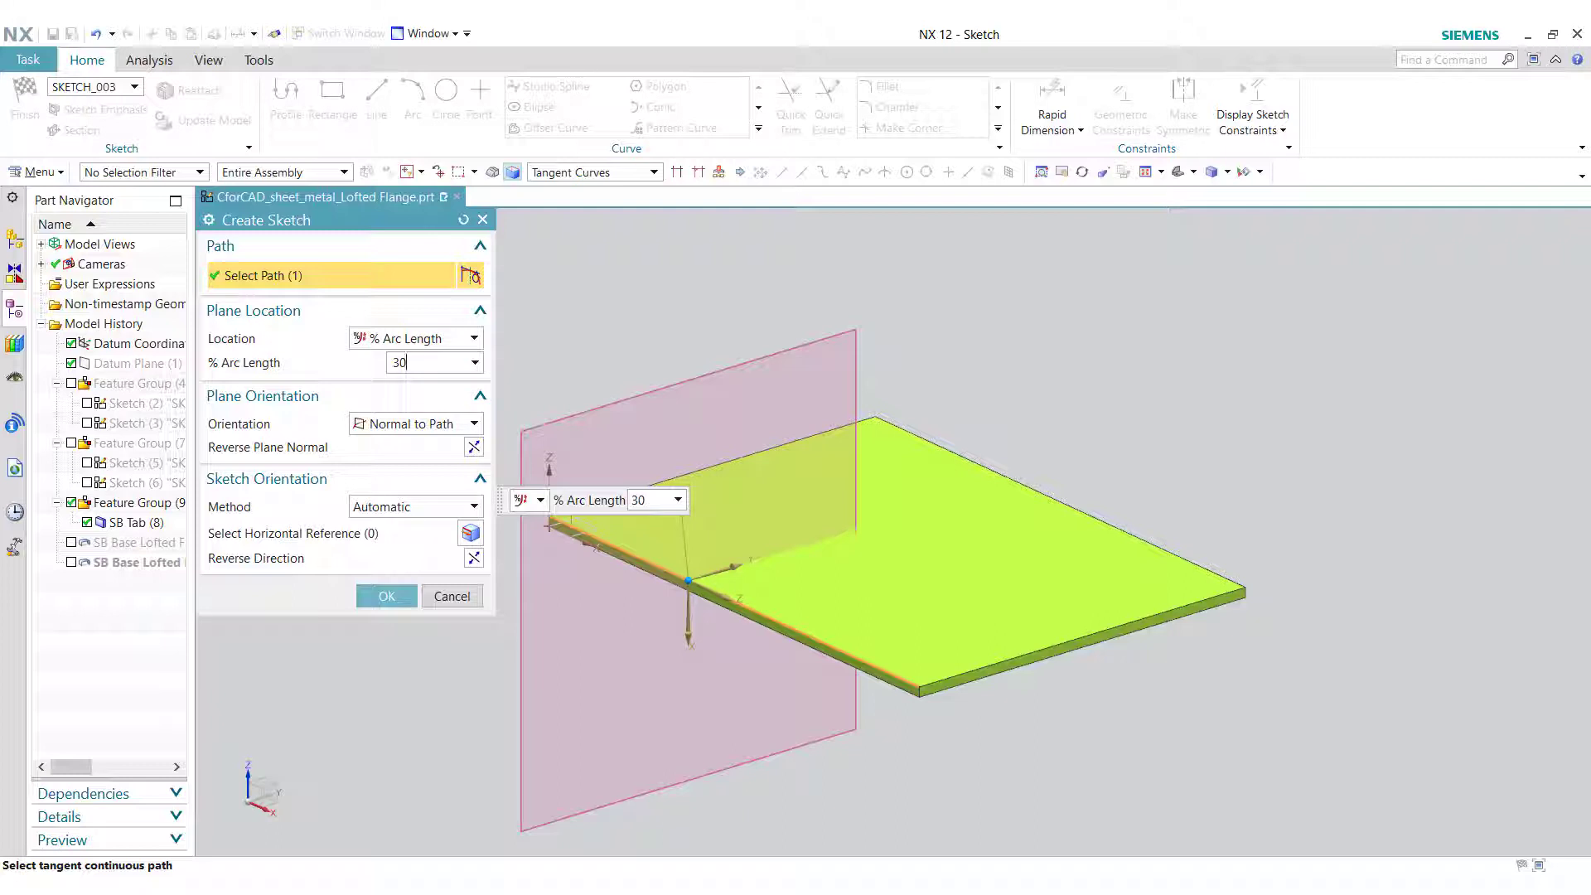
Place the start section's sketch plane at 30% arc length, normal to the path, with the plane normal and sketch direction reversed
key("Return")
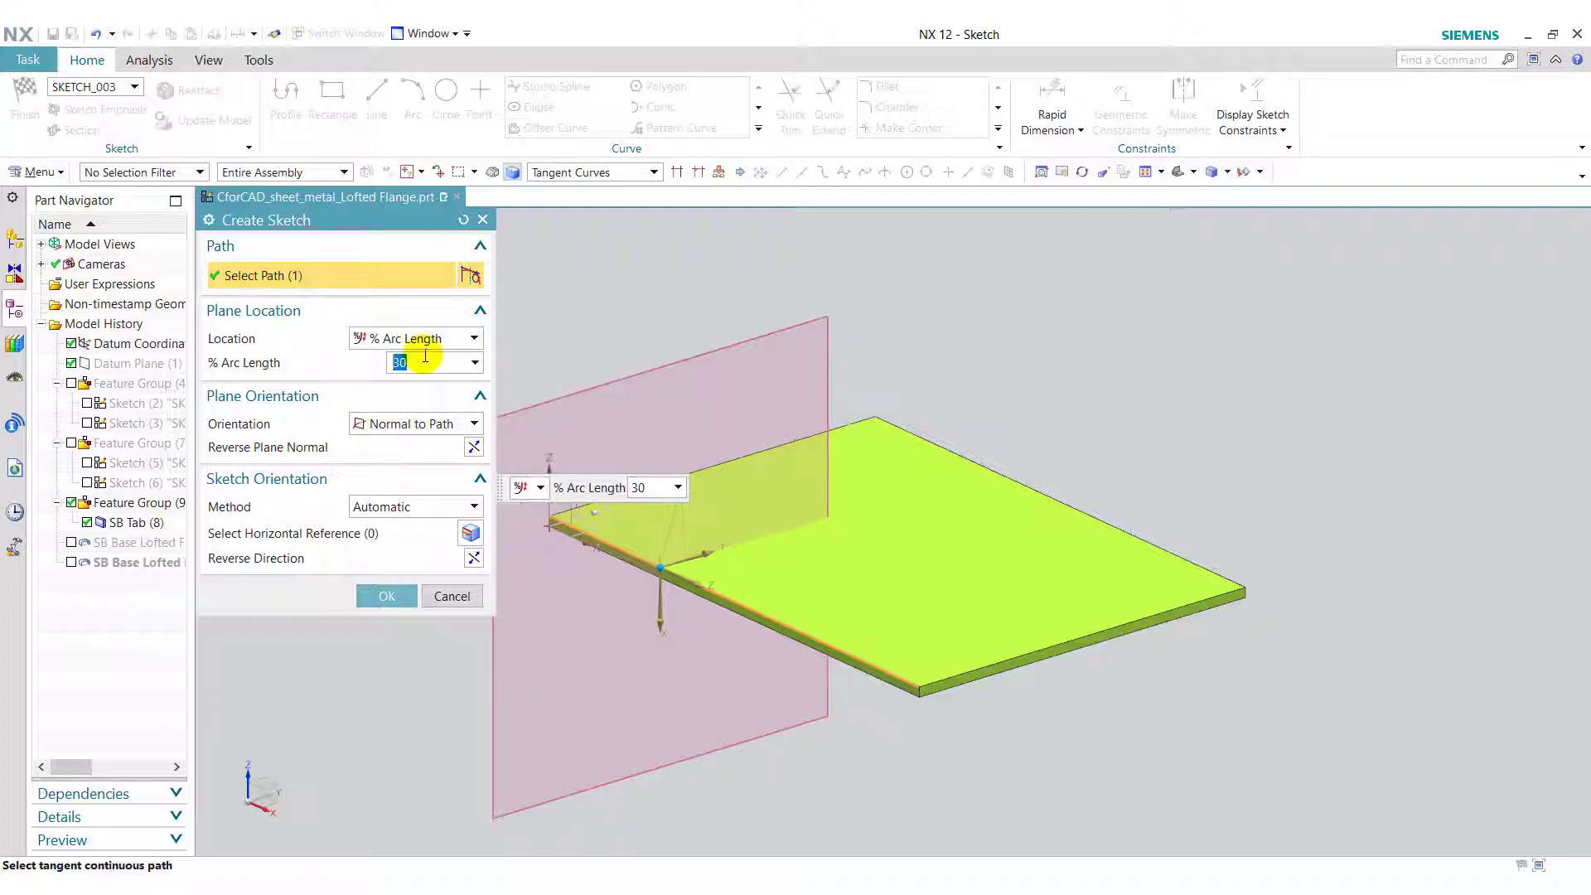
left_click(474, 448)
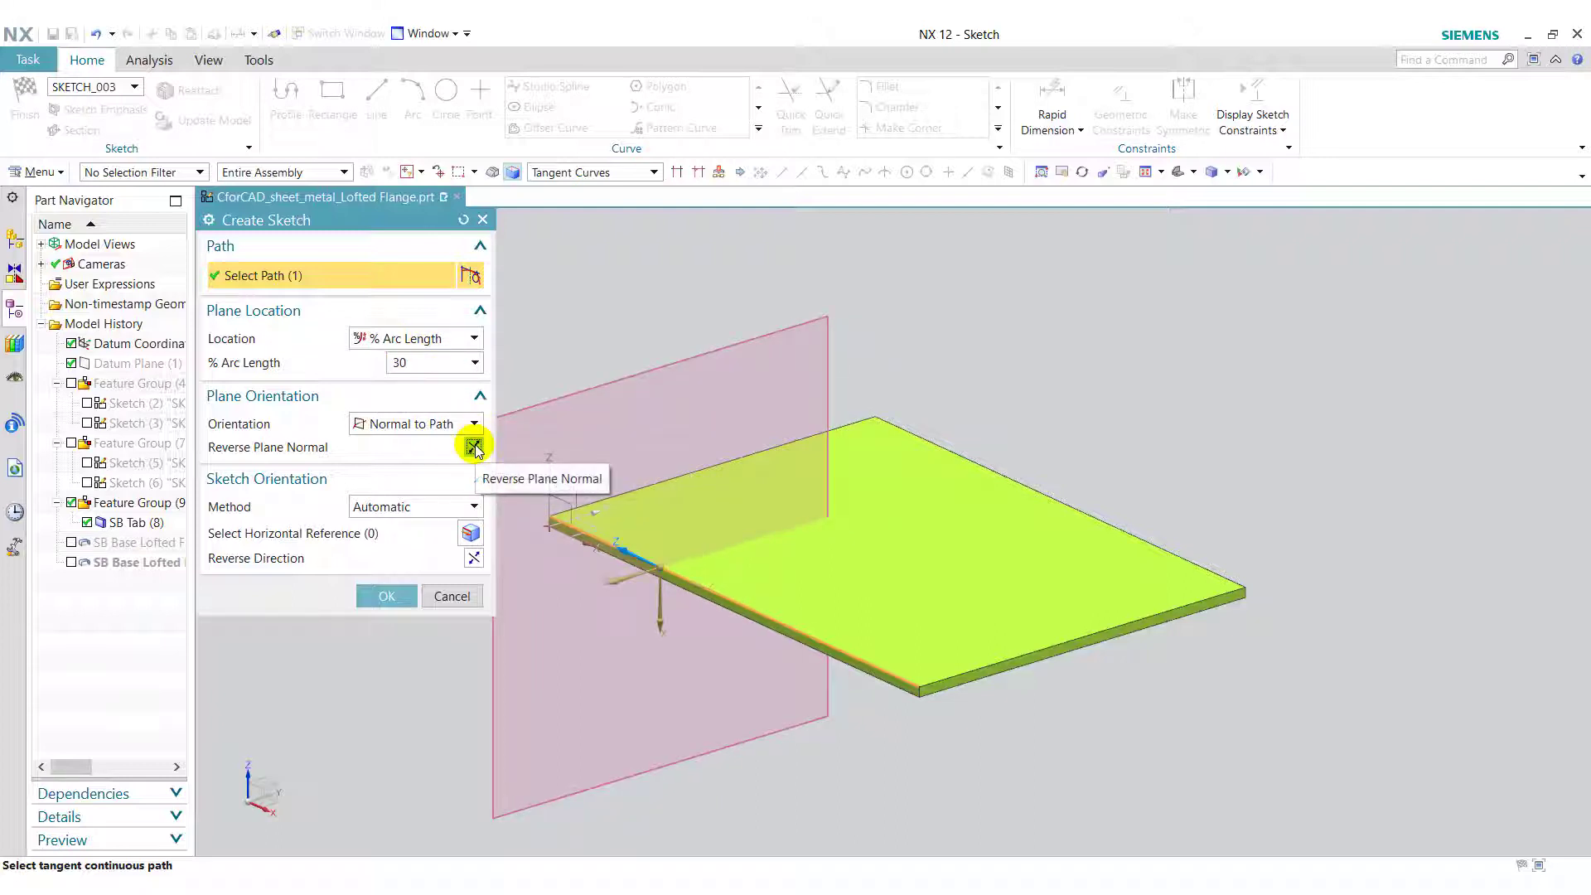
left_click(473, 557)
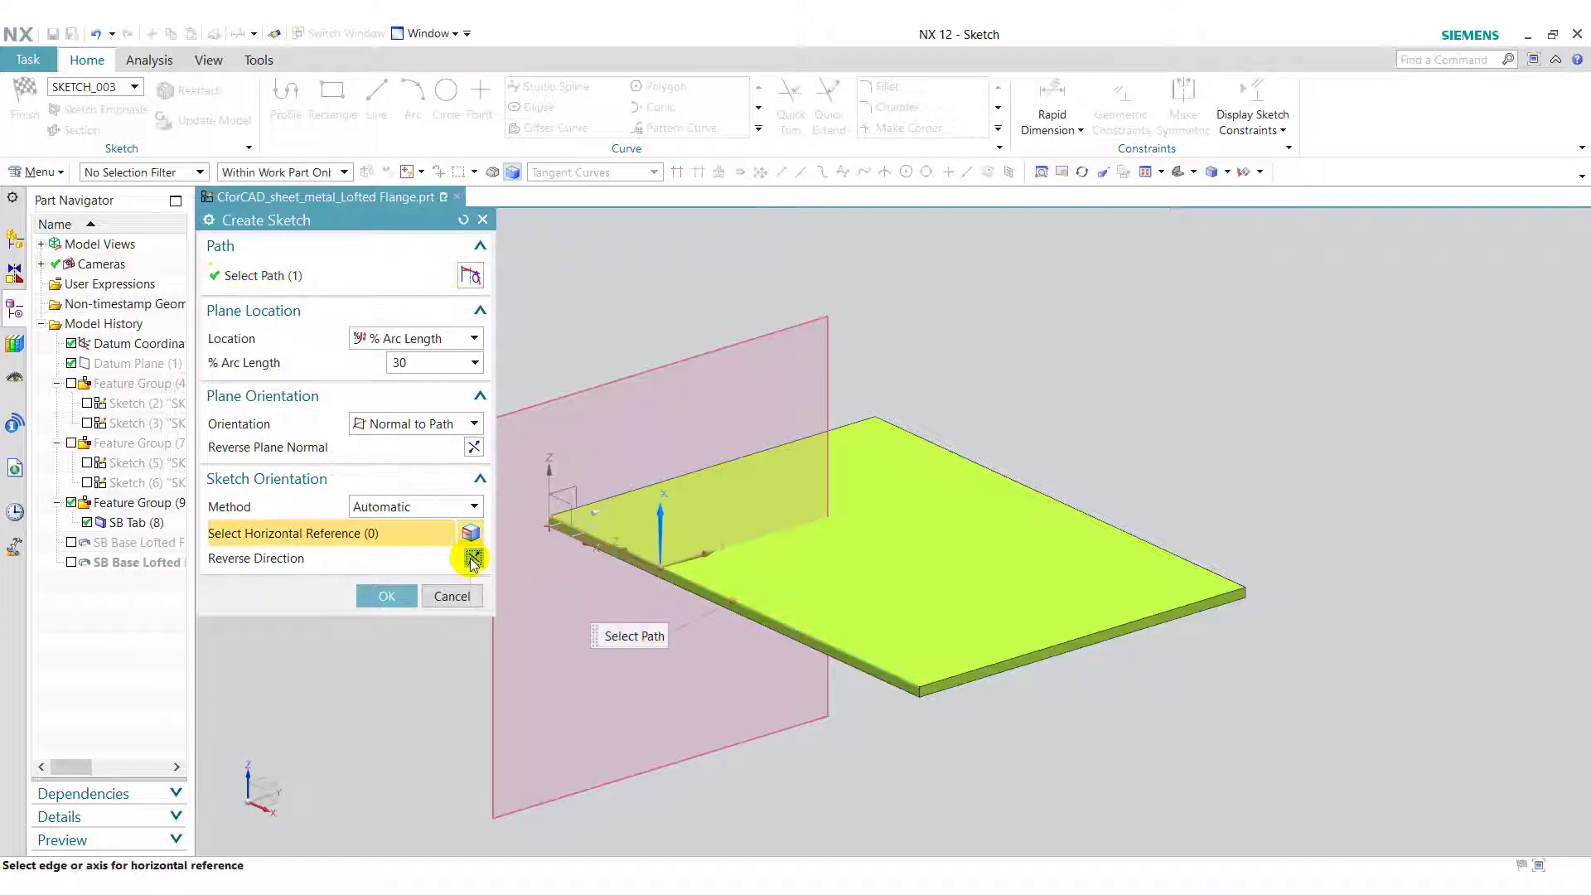
left_click(474, 448)
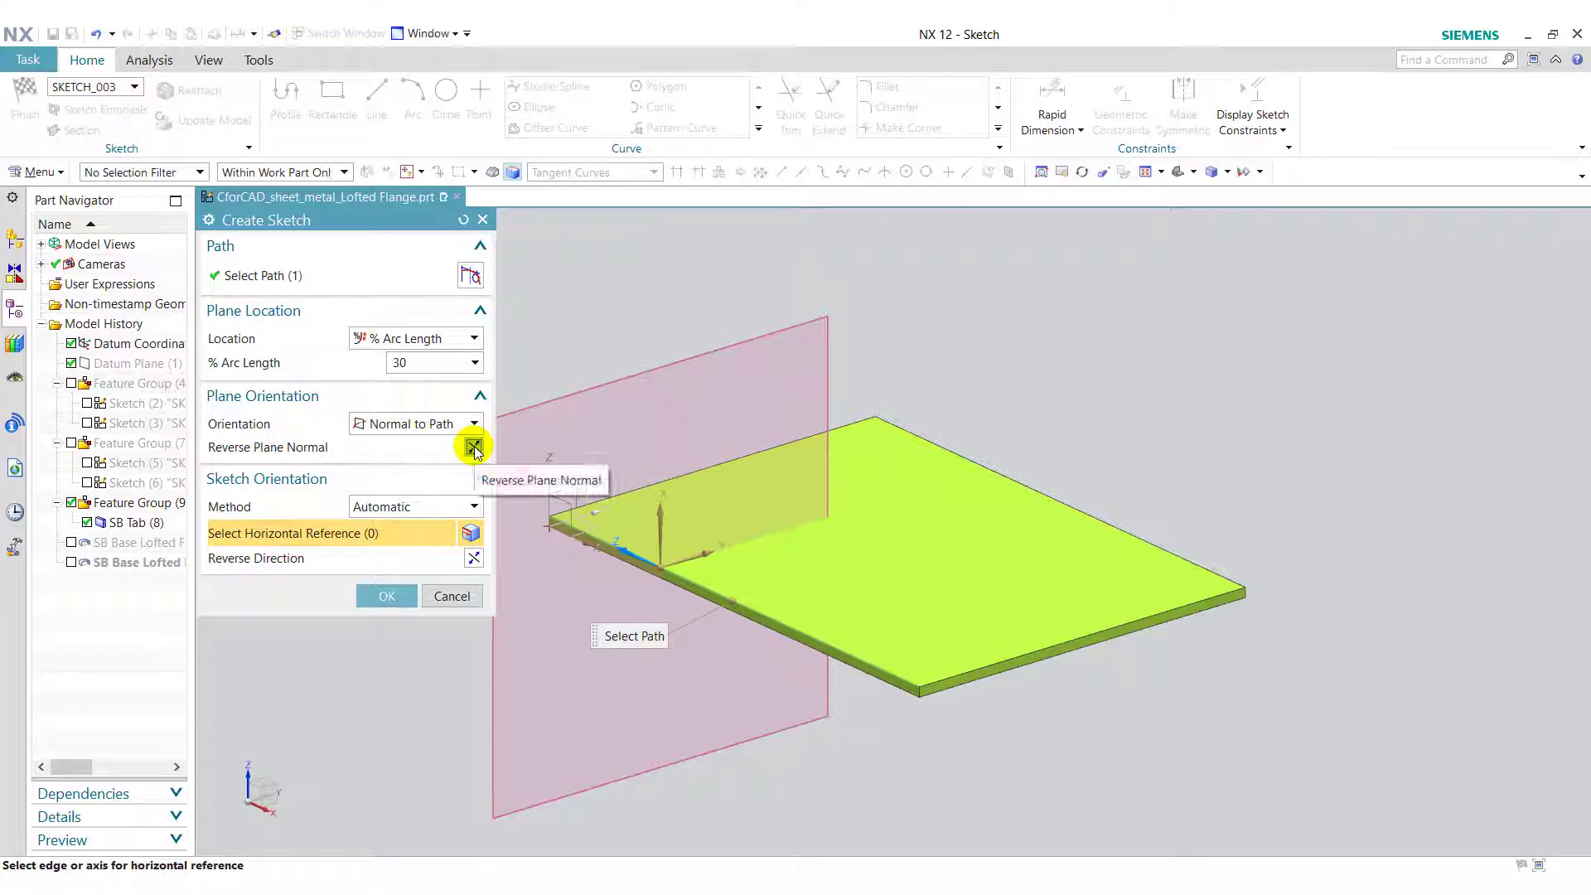
left_click(387, 597)
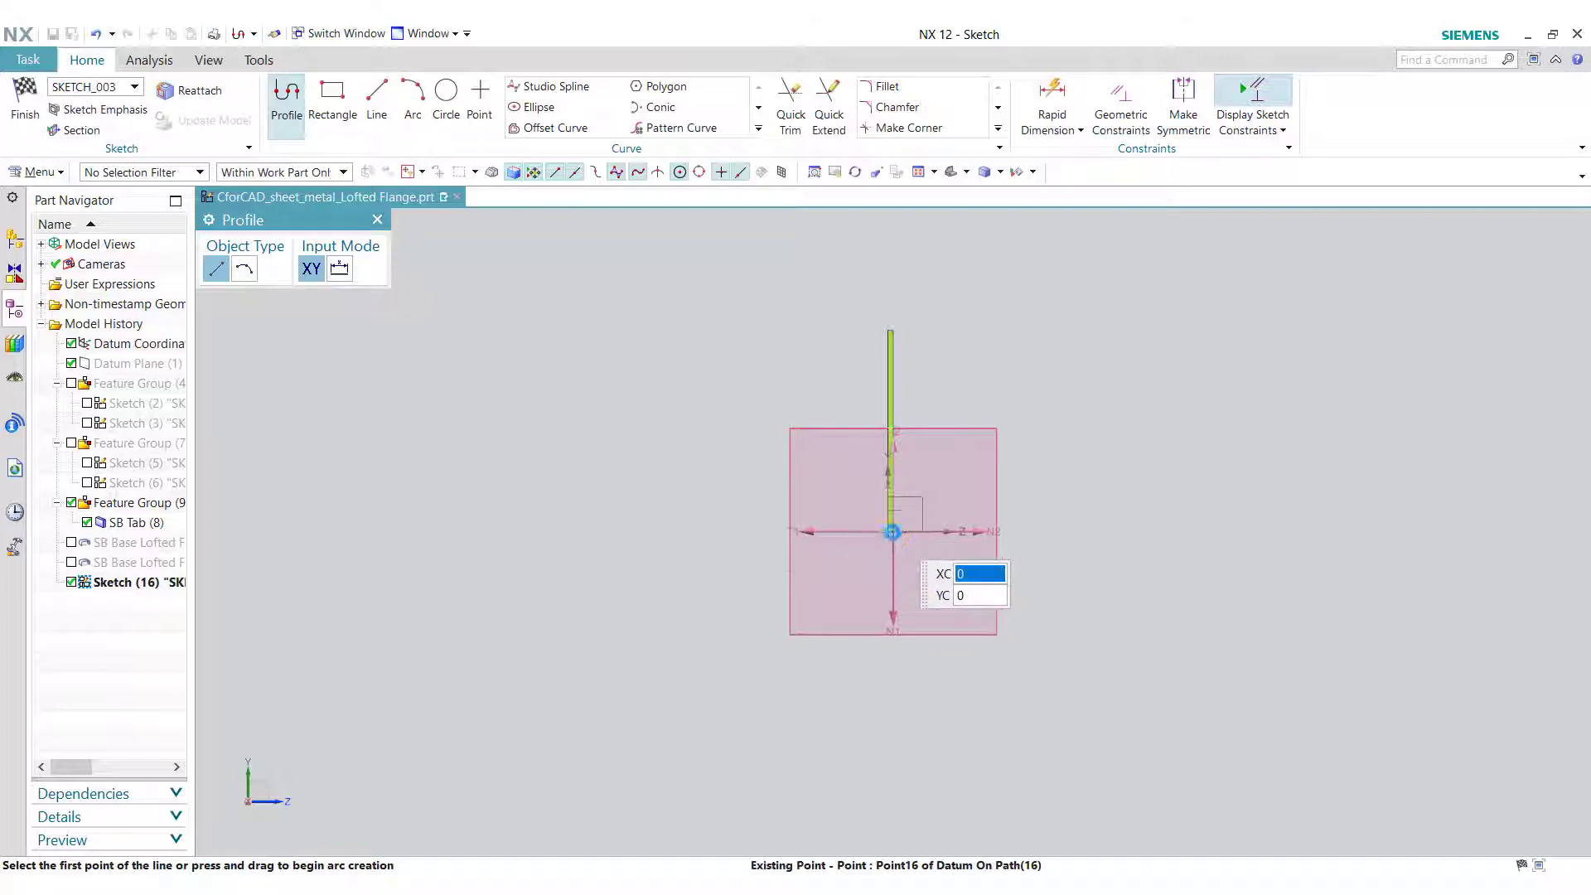
Sketch an L-shaped profile from the path point, with a vertical line downward followed by a horizontal line away from it
left_click(889, 531)
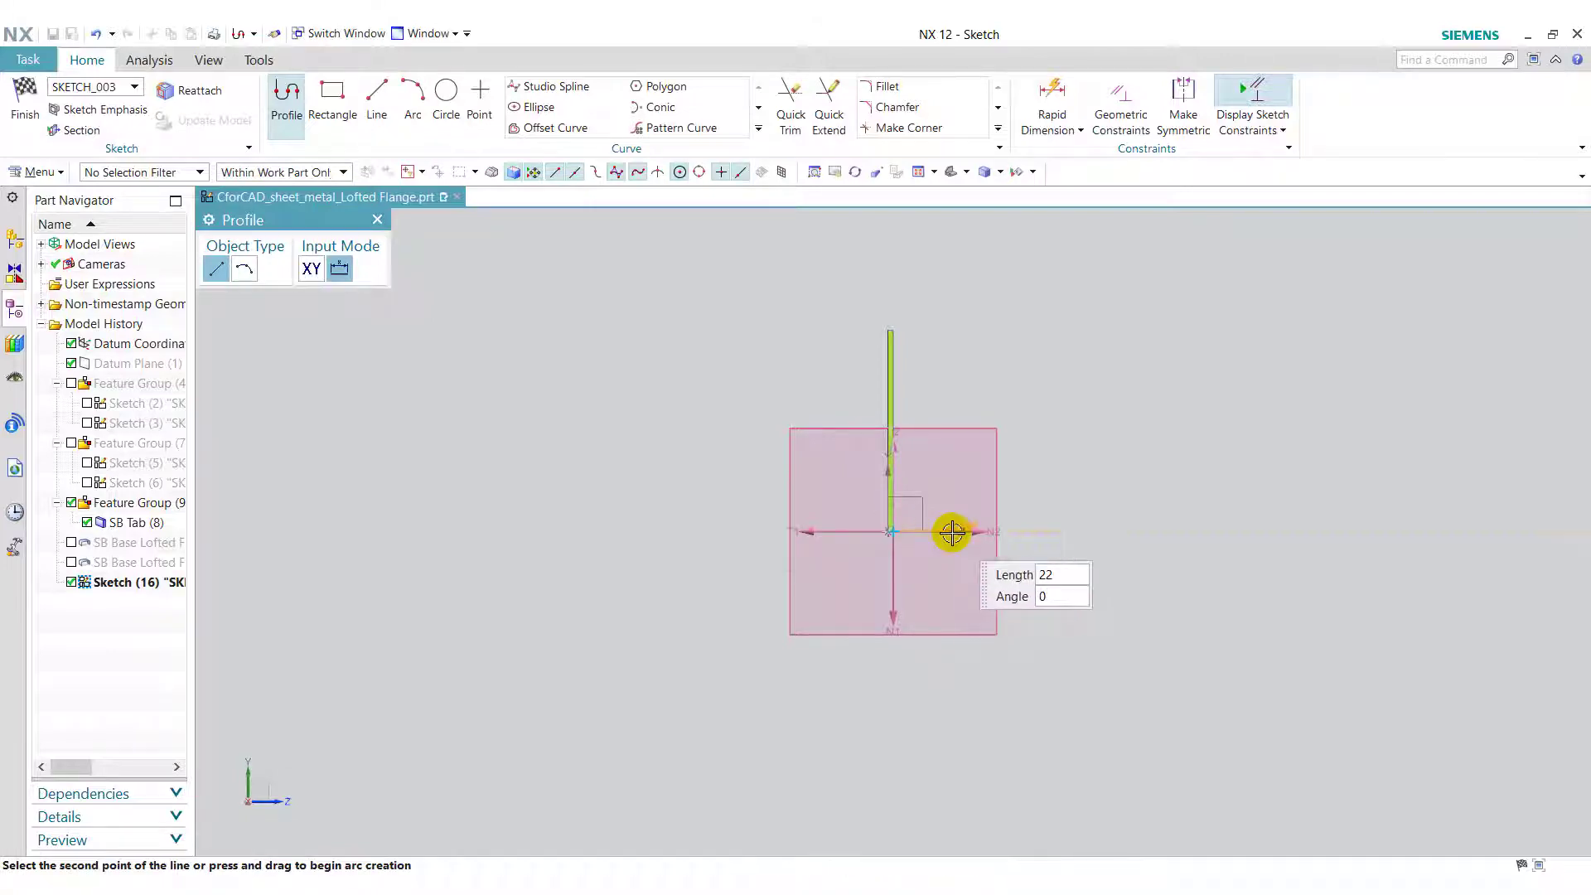
left_click(903, 590)
left_click(985, 590)
key("Escape")
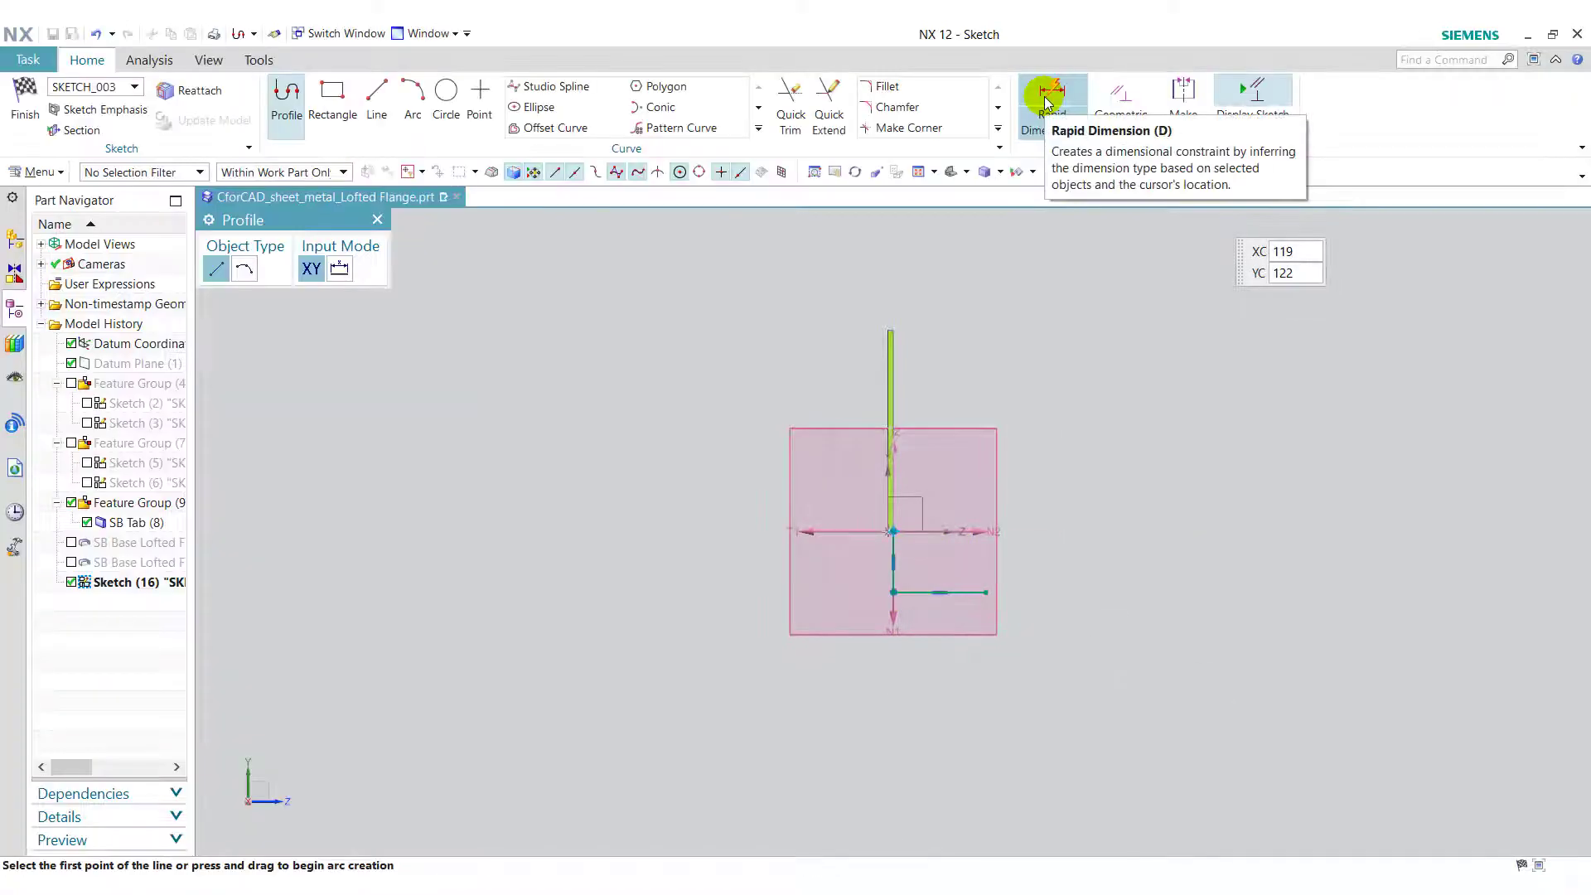
Dimension the horizontal line of the start section's L-shaped profile with Rapid Dimension and set its length to 25
left_click(1047, 101)
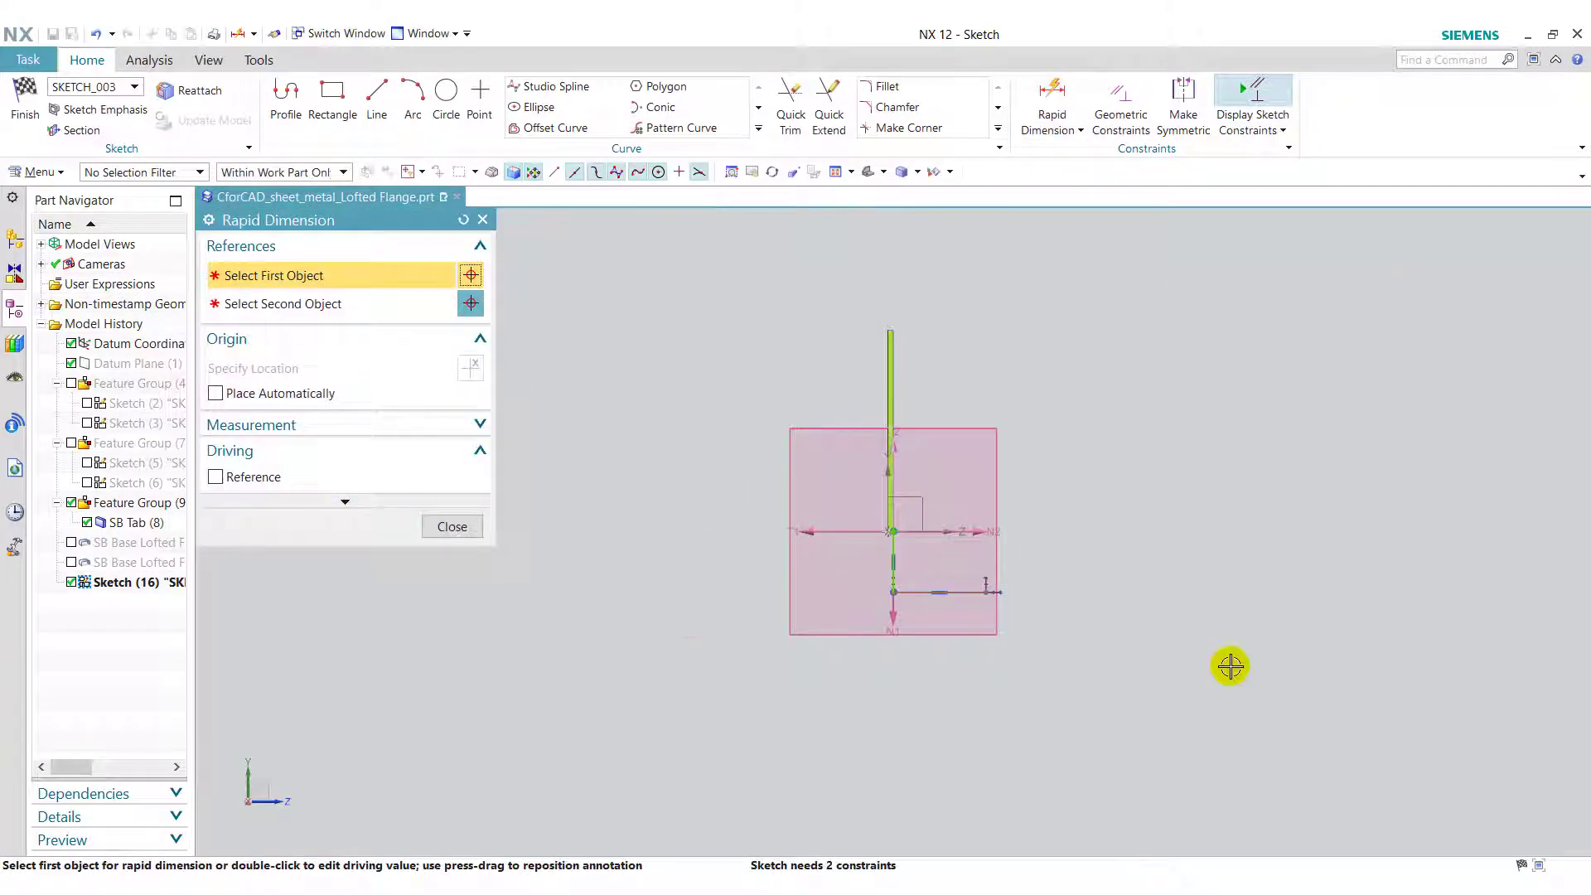
left_click(977, 592)
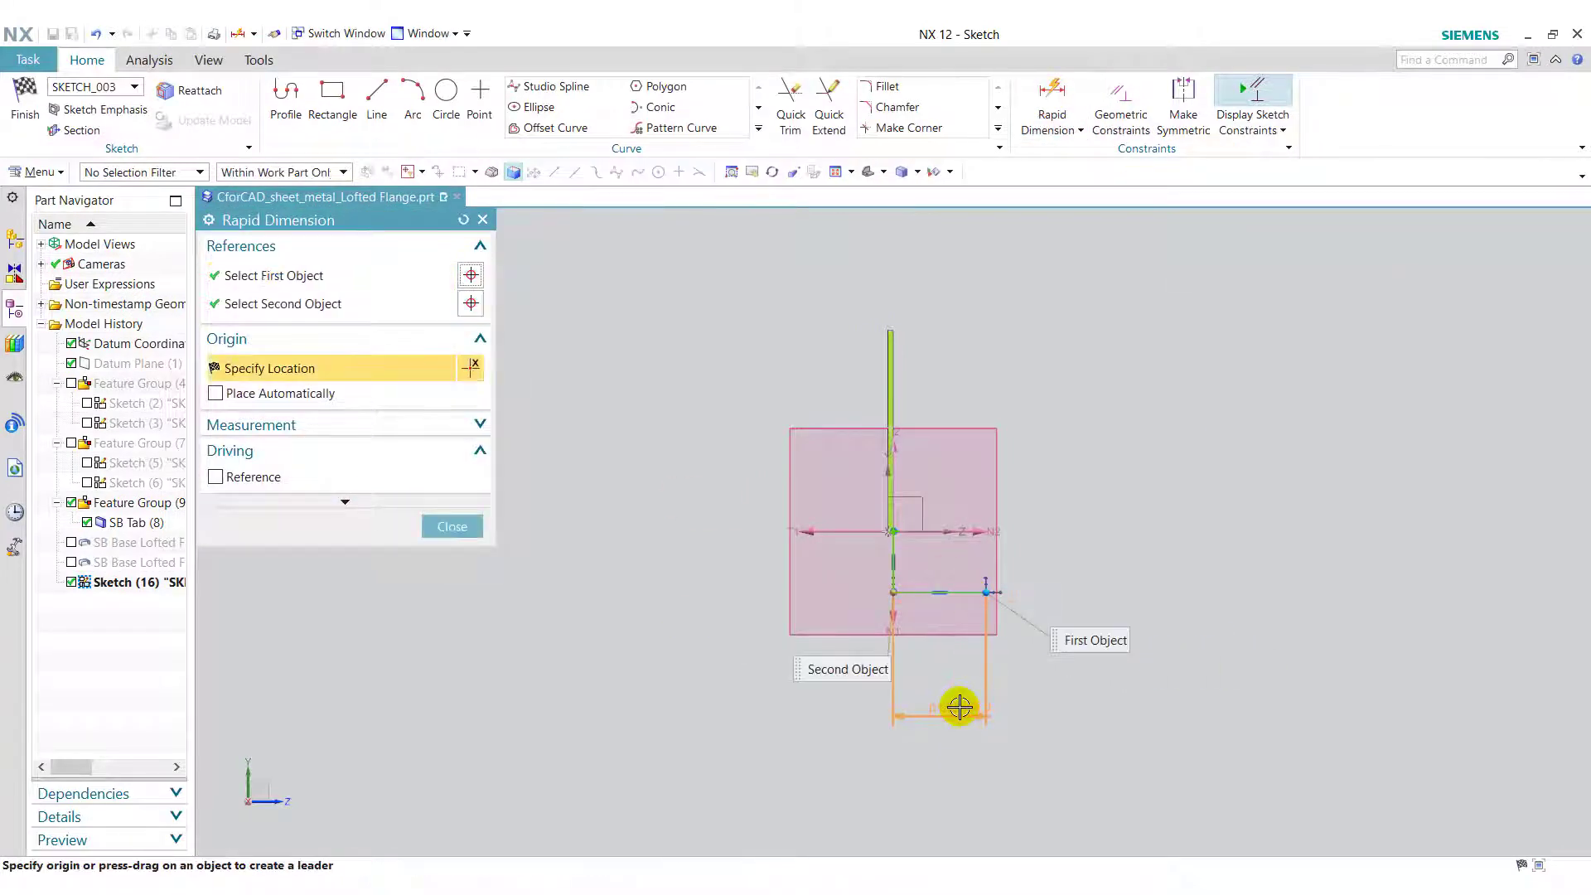
left_click(959, 665)
type("2")
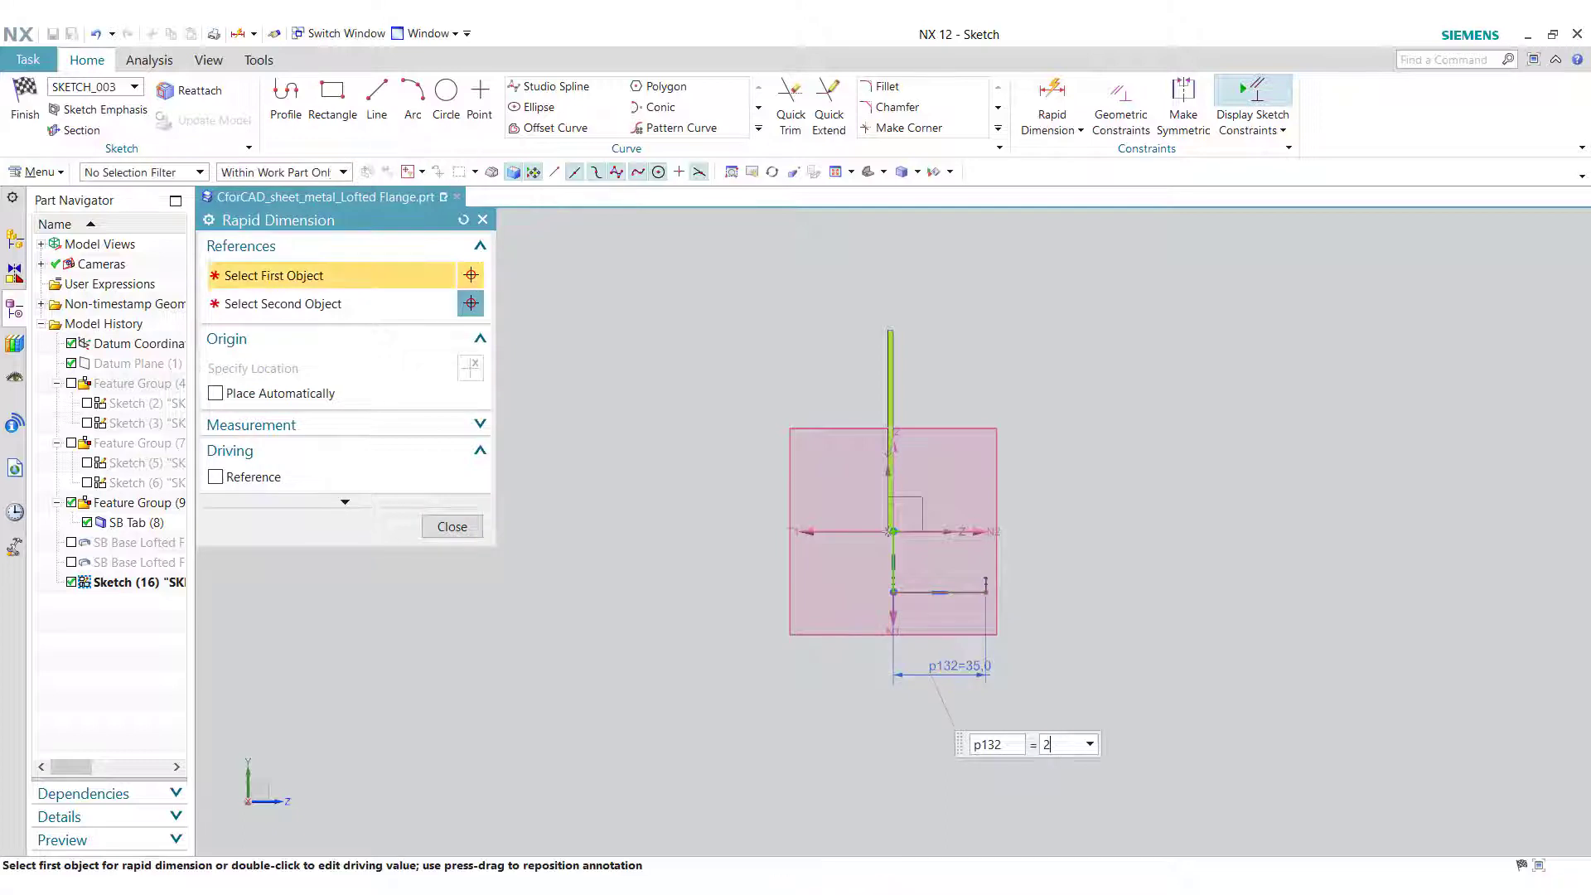
type("5")
key("Return")
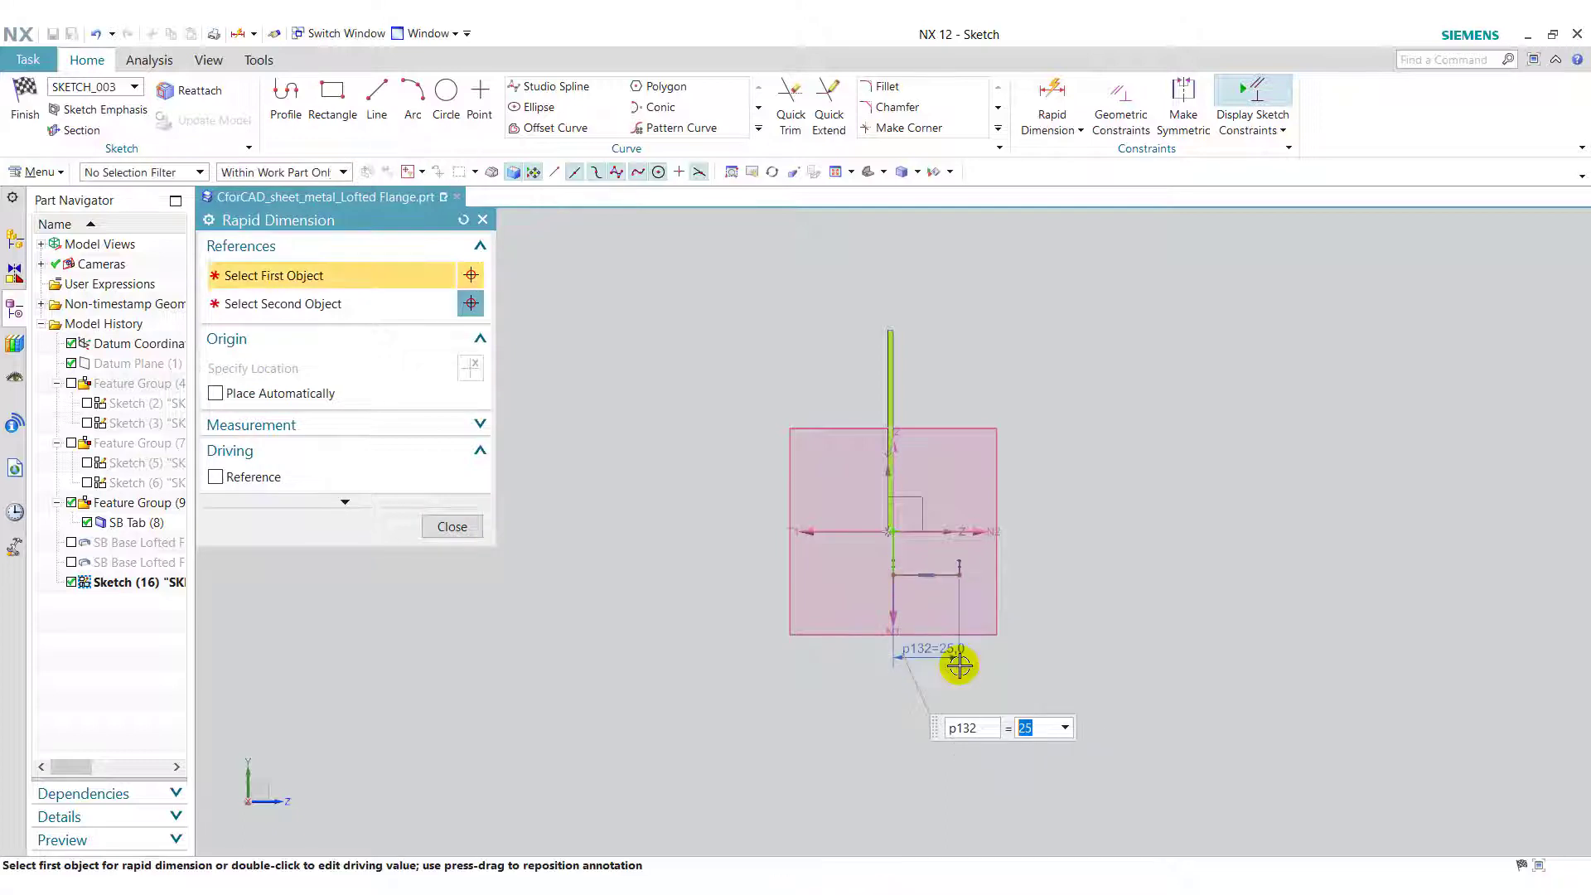
Dimension the start profile's vertical line, set its length to 25, and finish the sketch
scroll(888, 548, "up", 2)
left_click(906, 557)
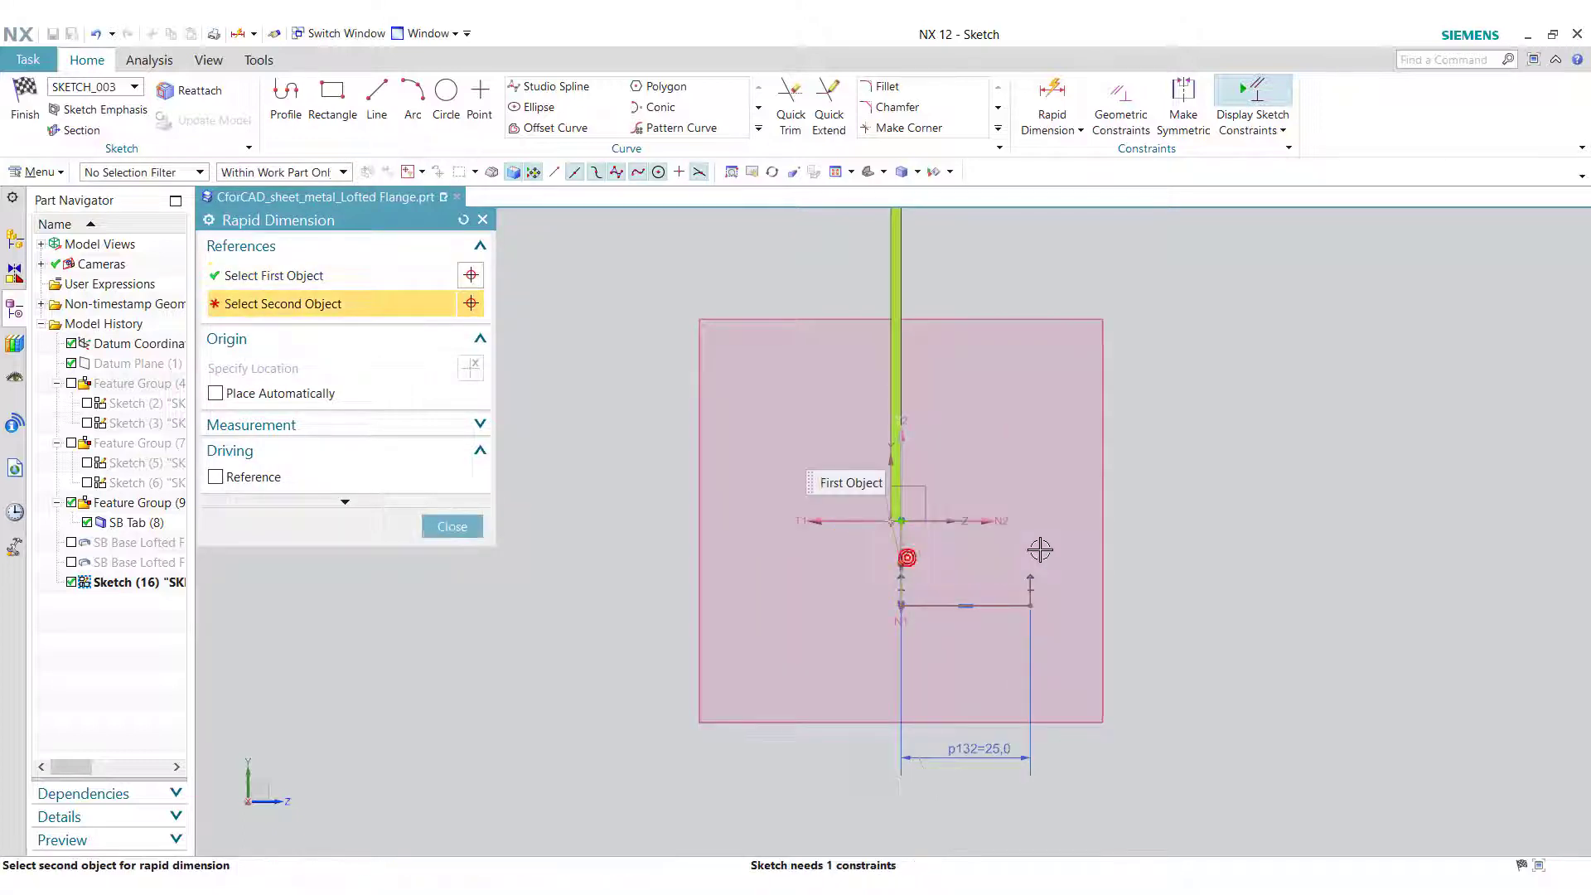
left_click(901, 522)
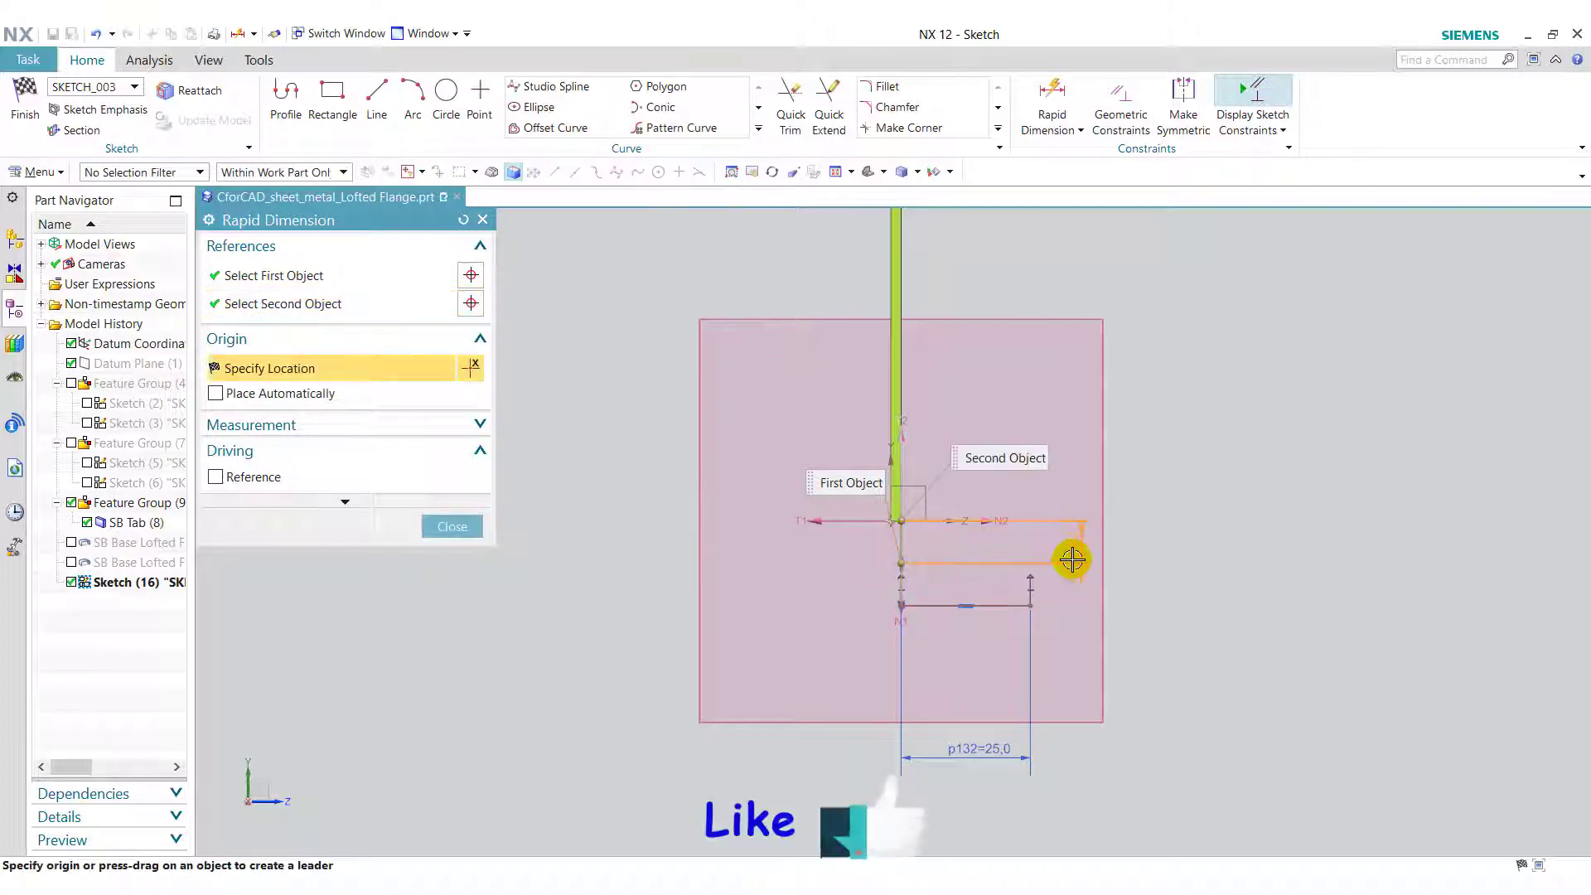
left_click(463, 219)
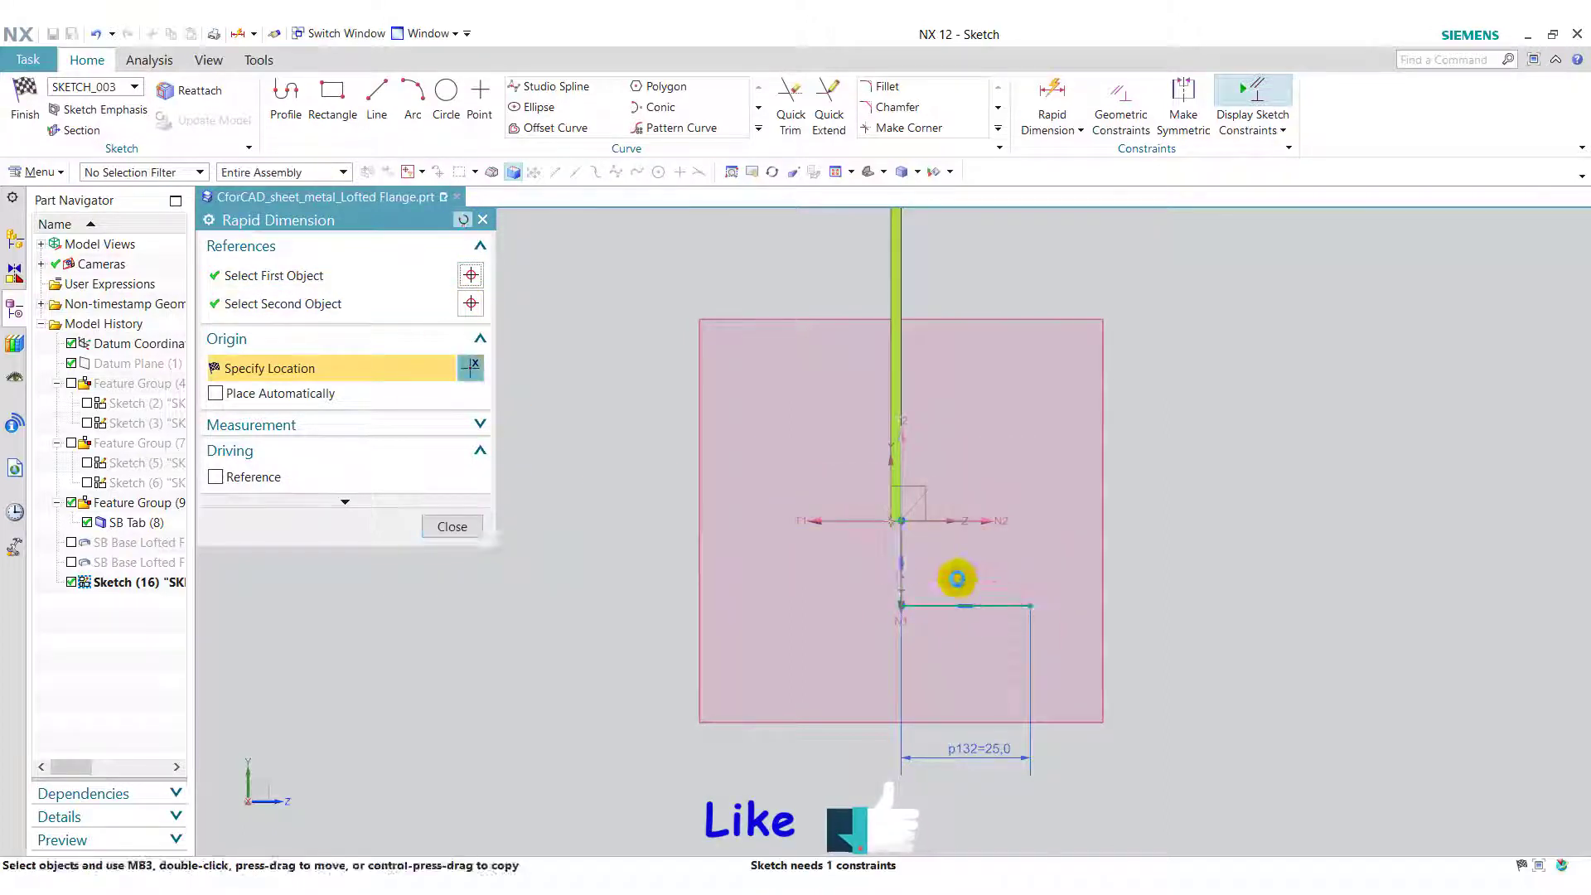
left_click(902, 550)
left_click(1121, 568)
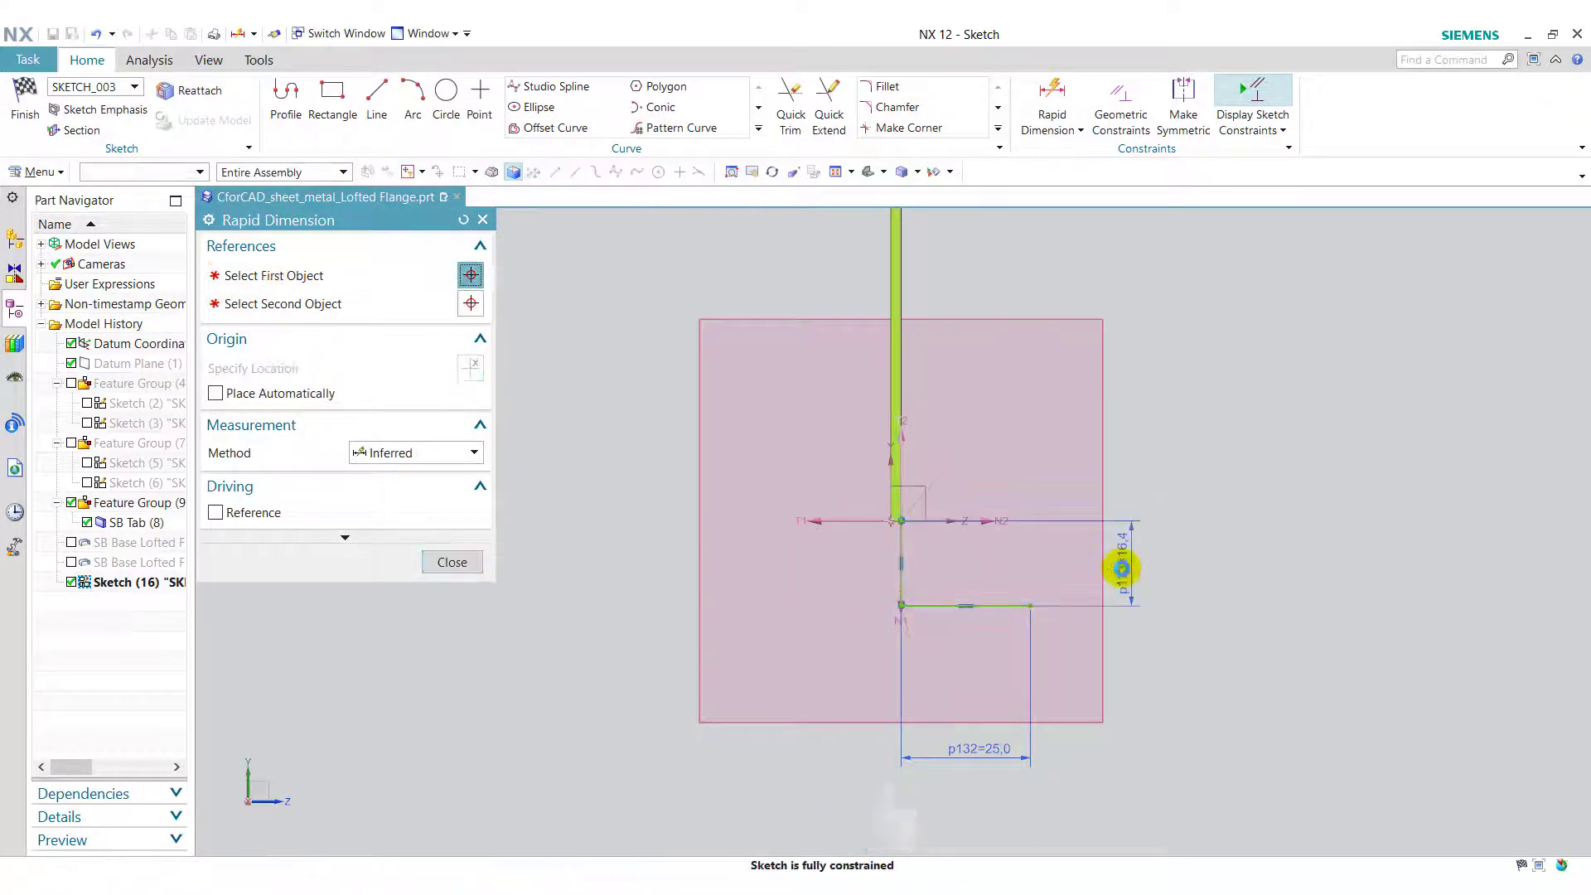
type("25")
key("Return")
left_click(427, 568)
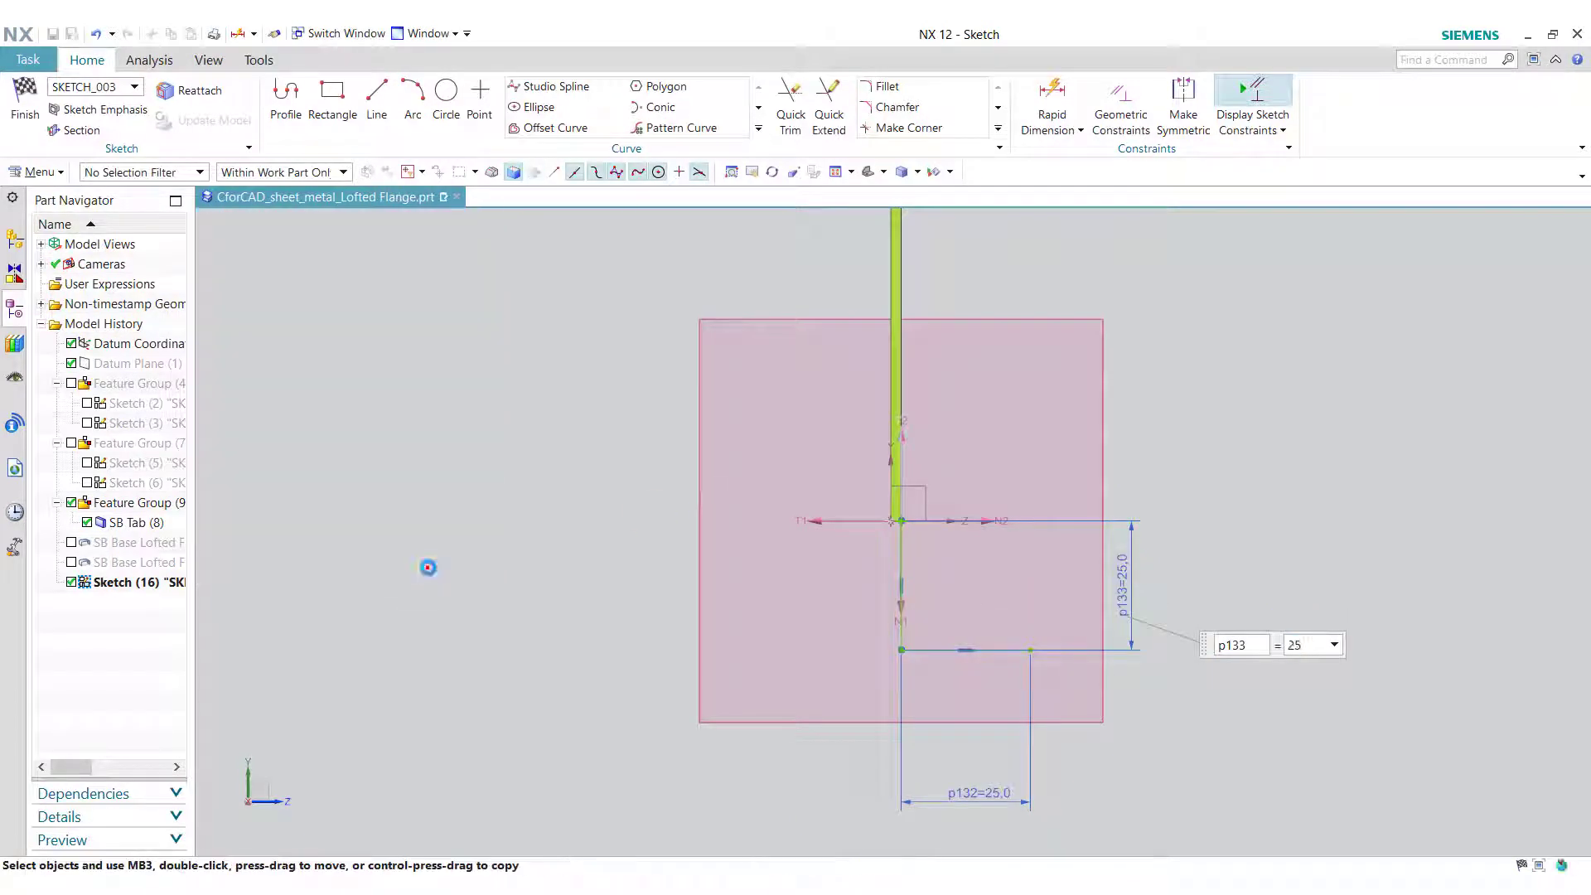
left_click(26, 106)
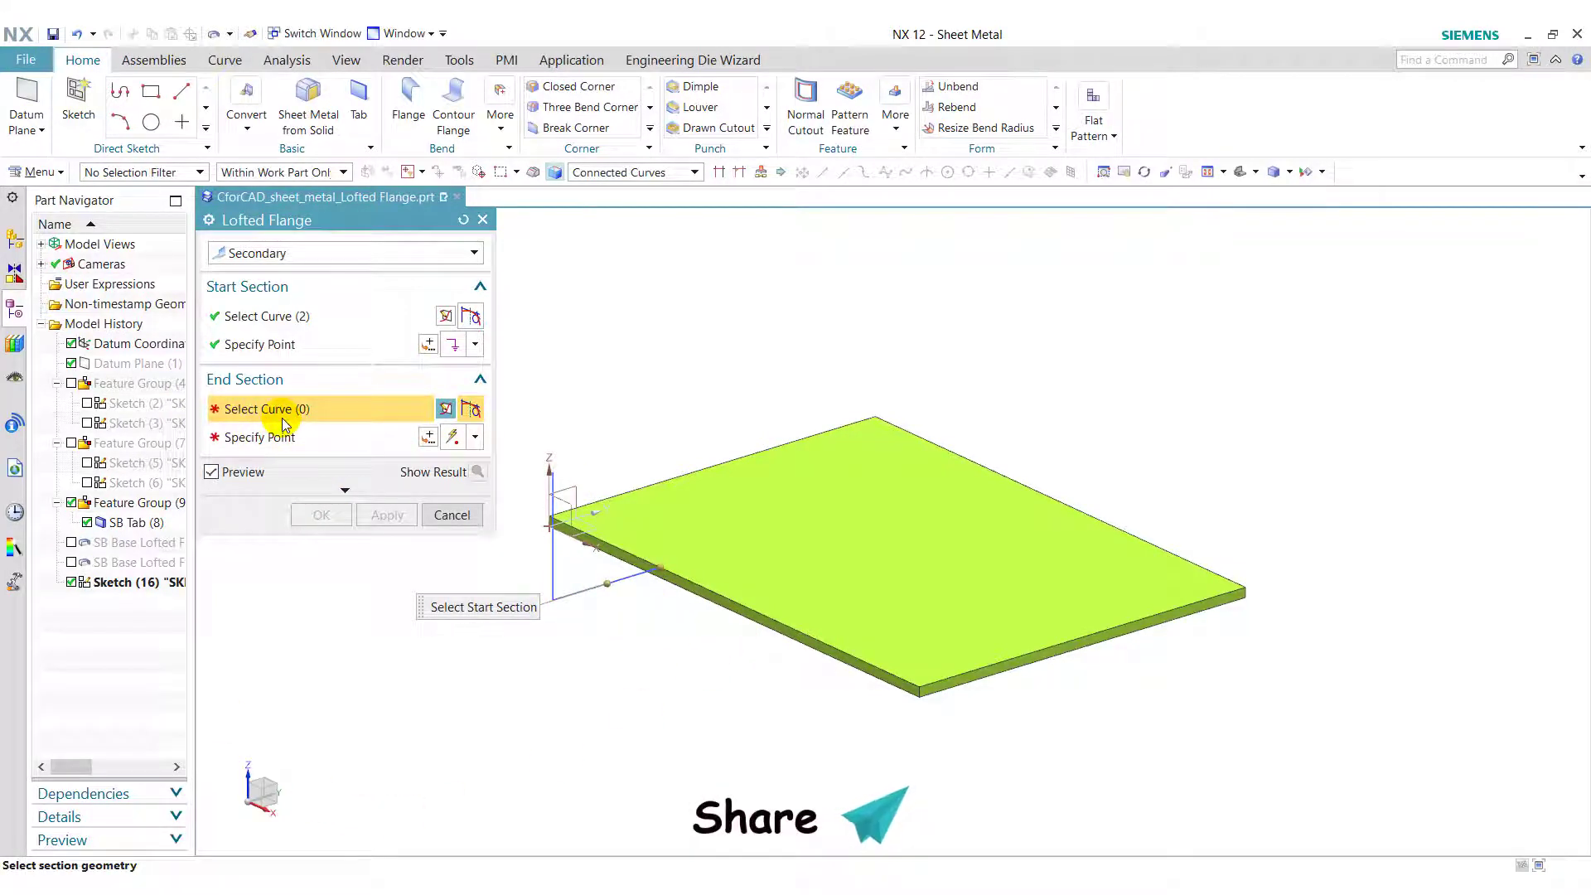
Place the end section's sketch plane on the tab's front edge at 75% arc length, normal to path, with plane normal and sketch direction reversed
left_click(655, 172)
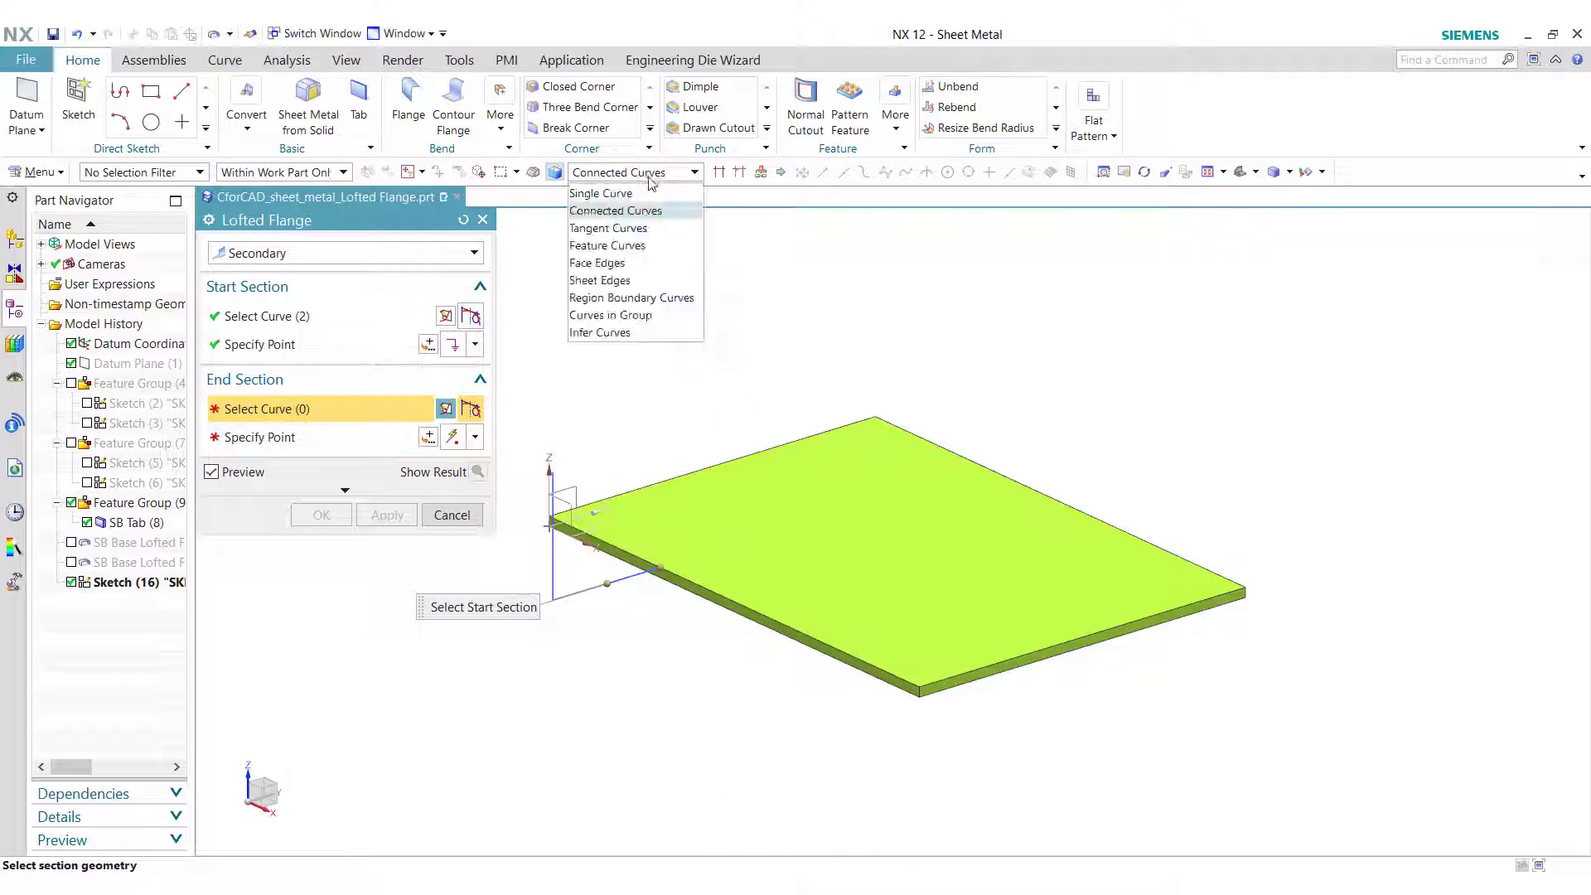
left_click(630, 187)
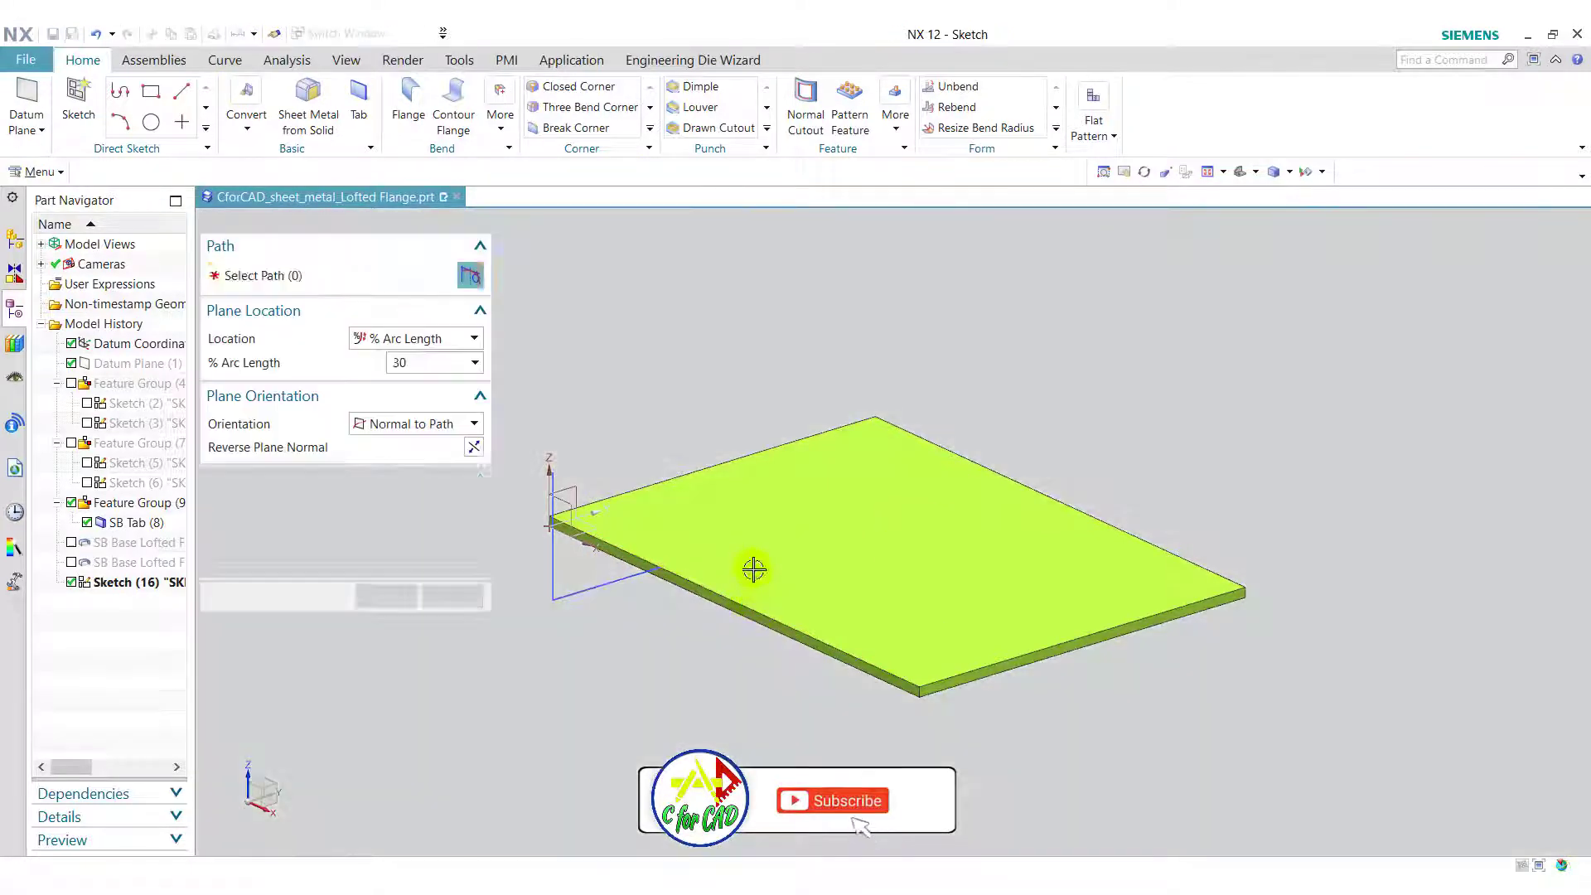
left_click(753, 569)
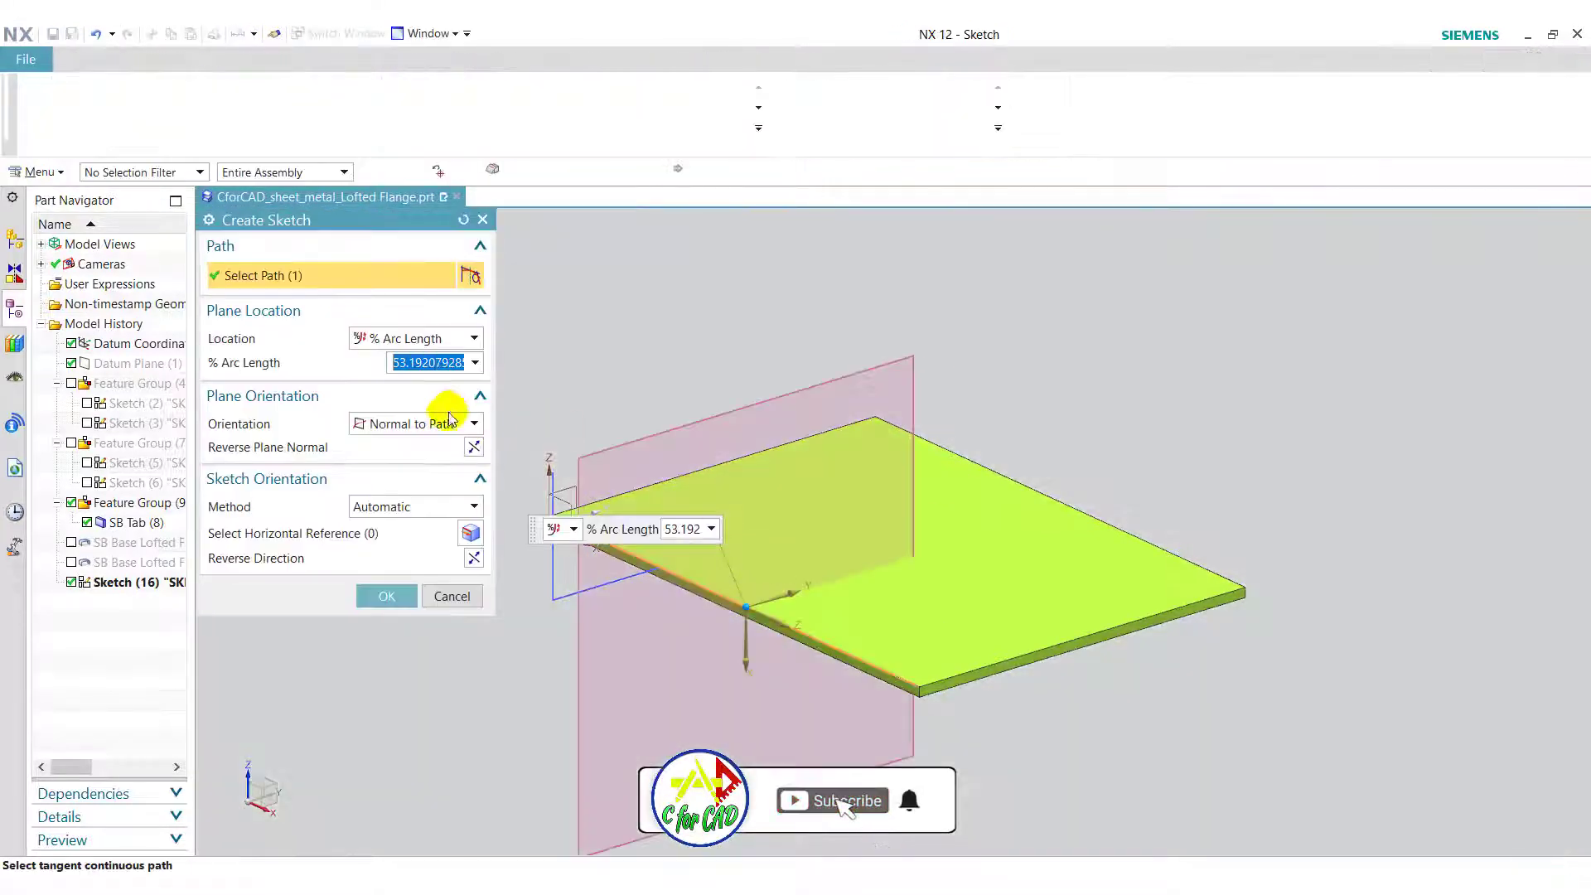
left_click(443, 365)
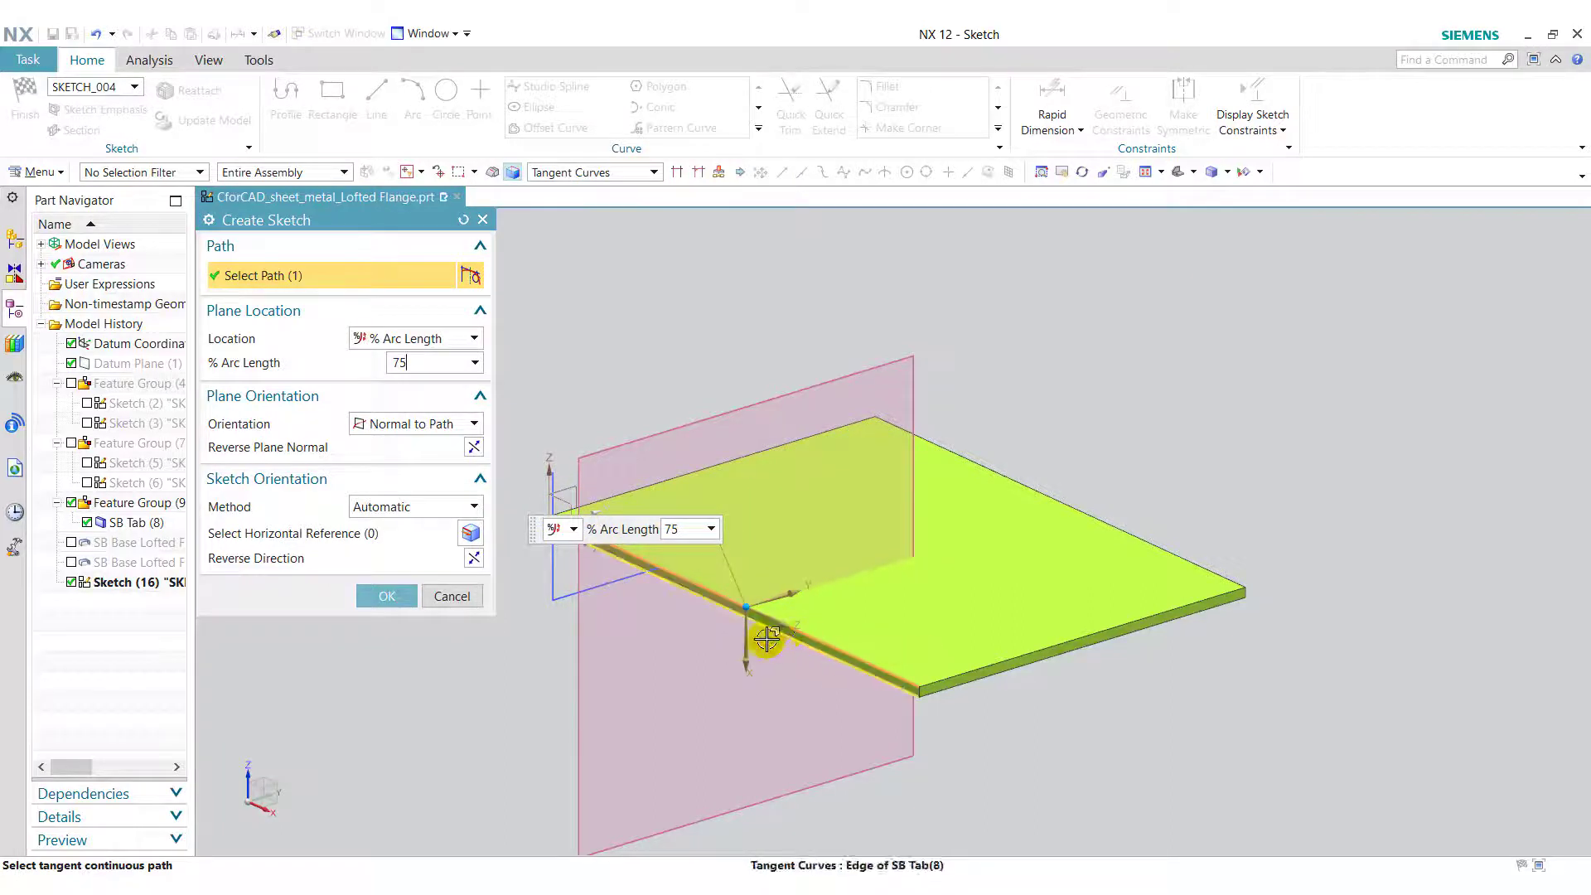
left_click(473, 447)
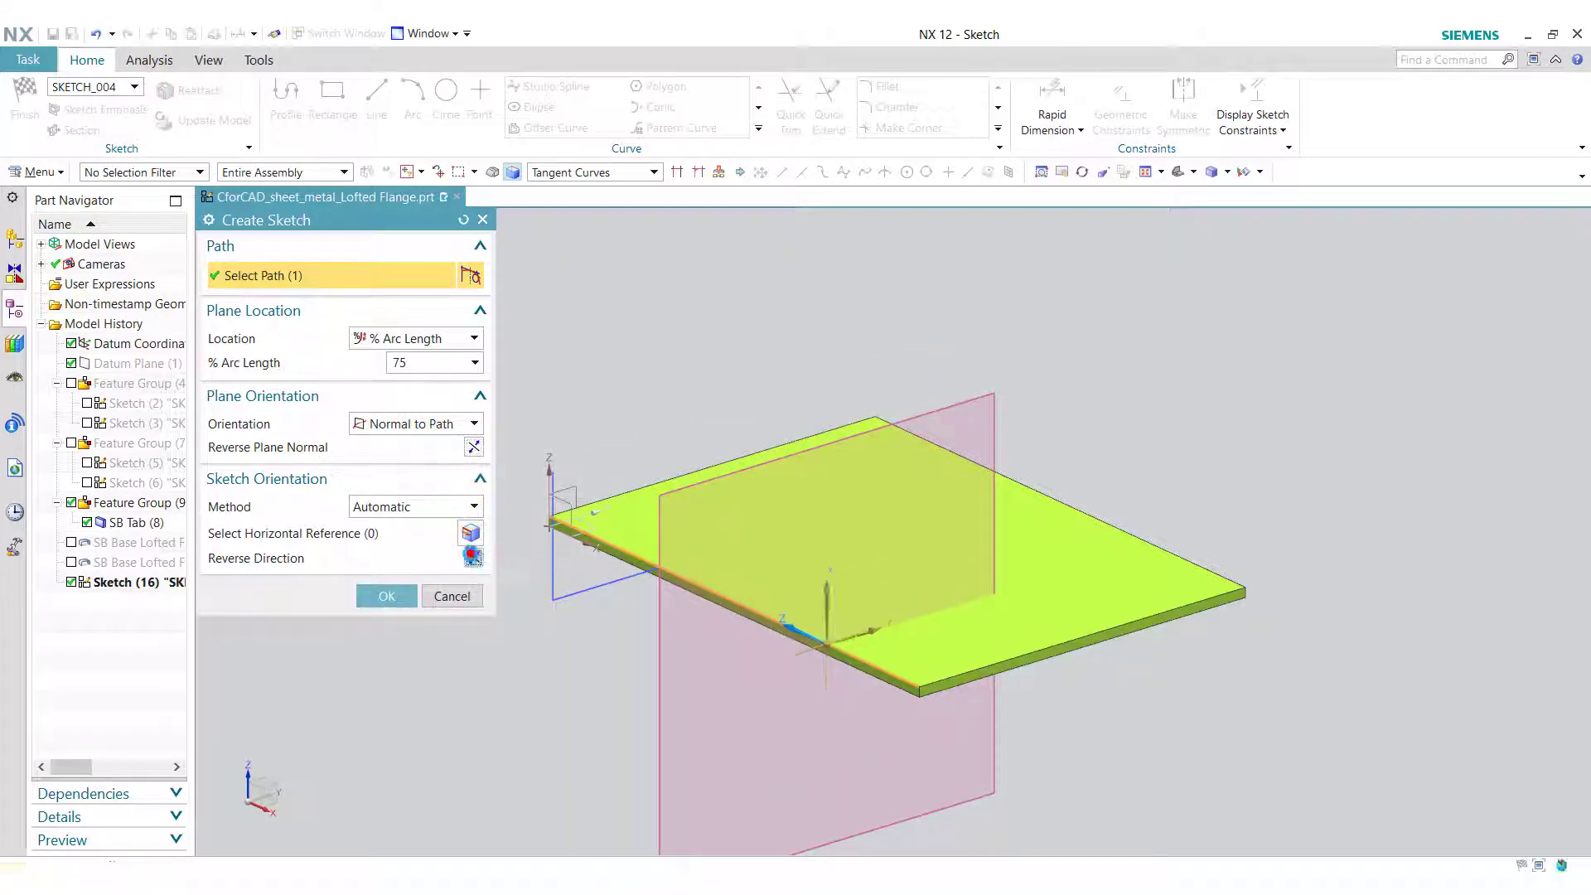
left_click(472, 556)
left_click(384, 597)
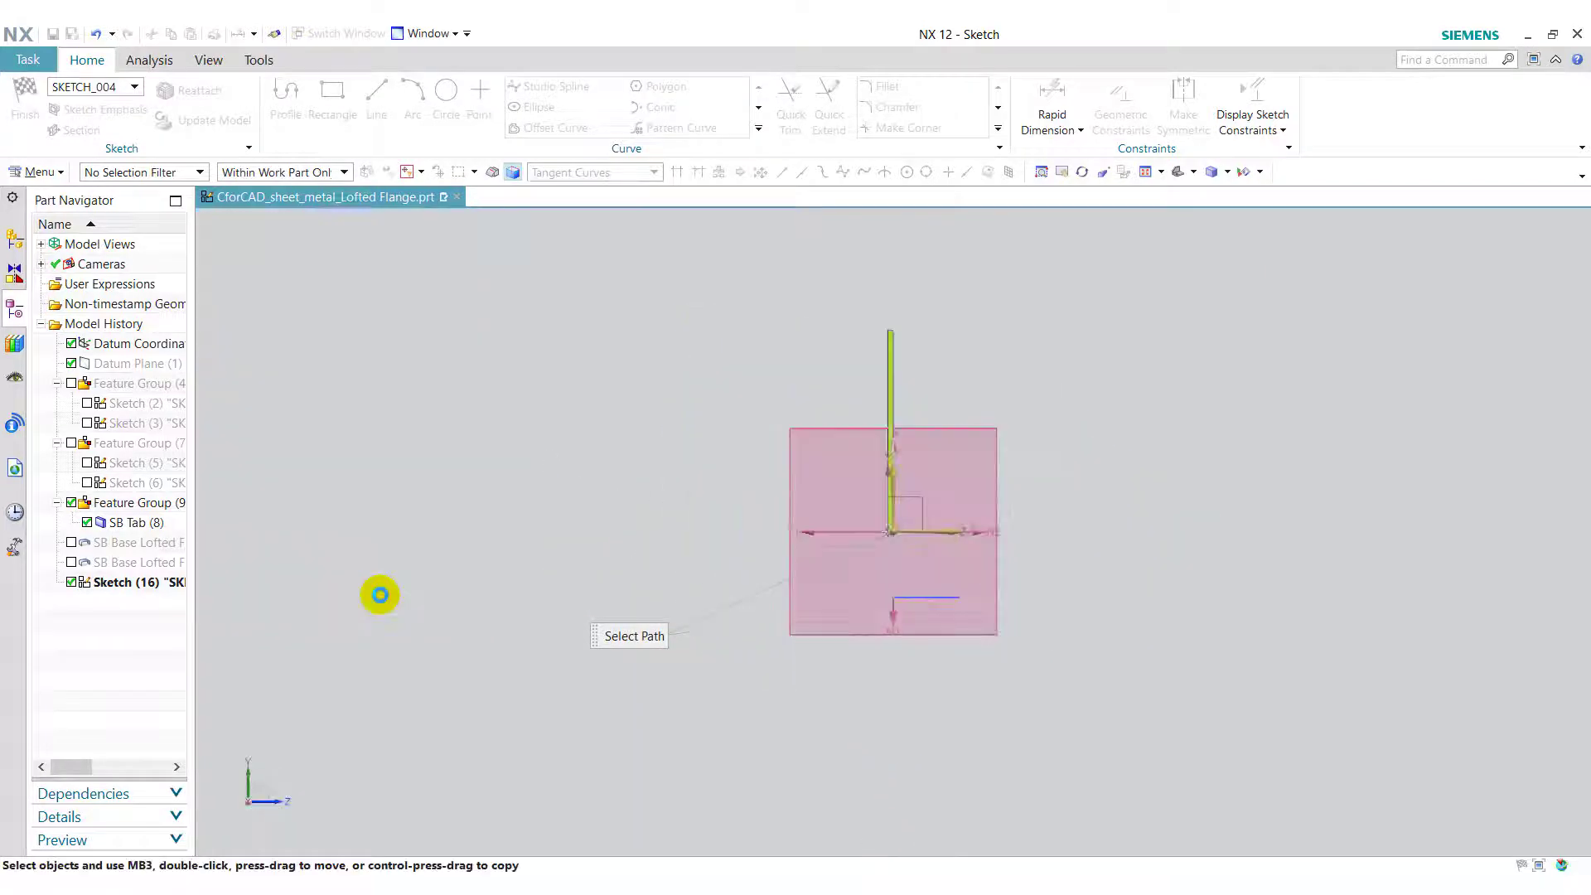
Sketch the end section's L-shaped profile from the path point: a line about 6 long downward, followed by a horizontal line about 35 long
left_click(892, 532)
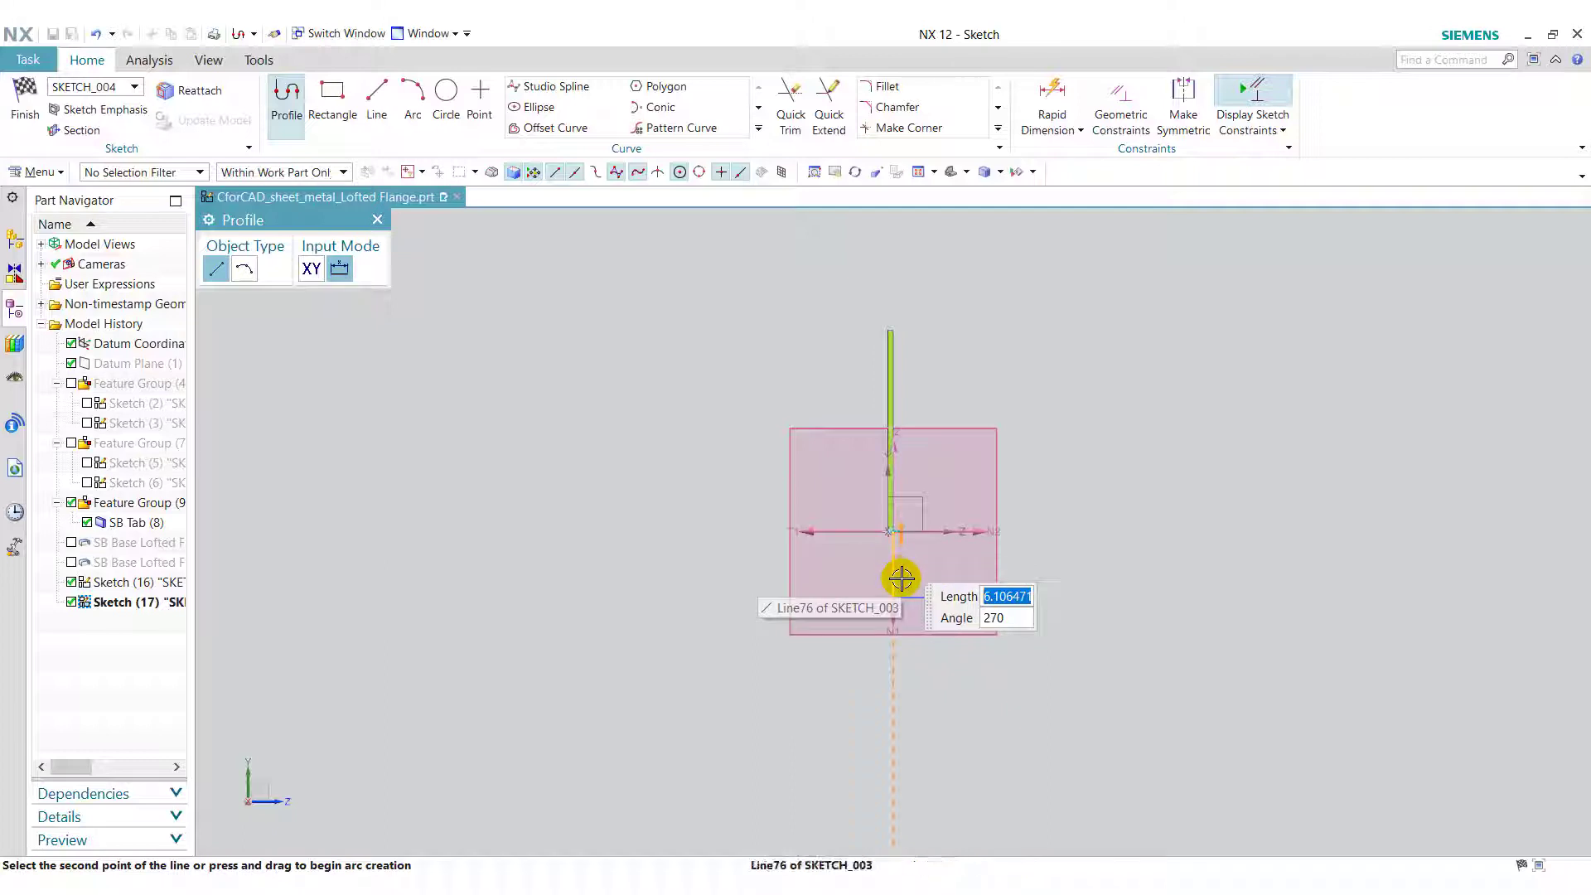
left_click(902, 578)
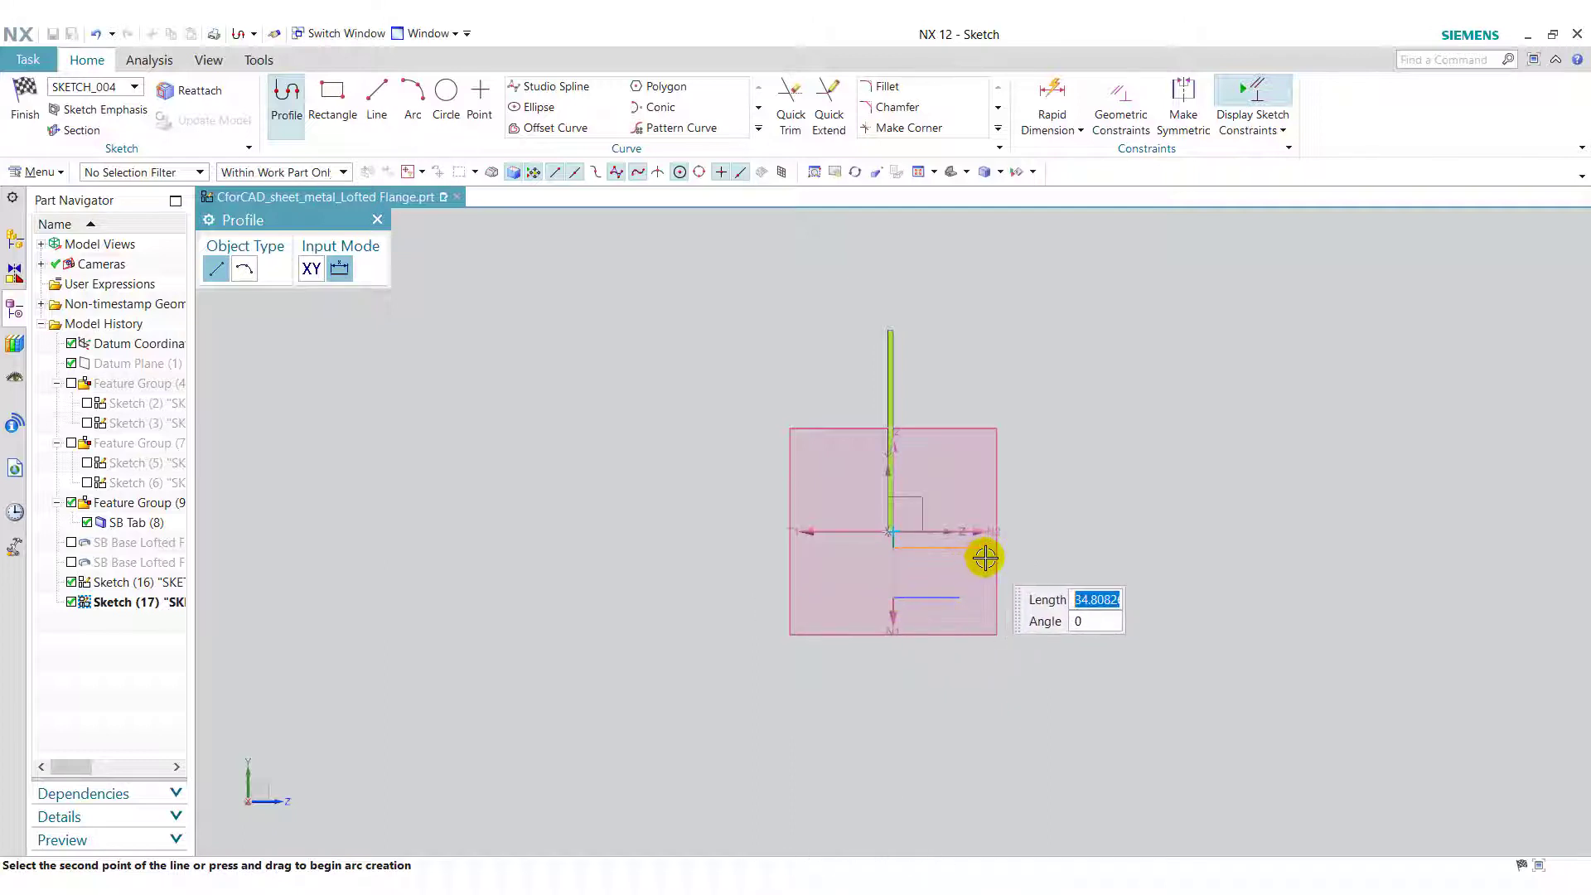
left_click(986, 557)
left_click(378, 219)
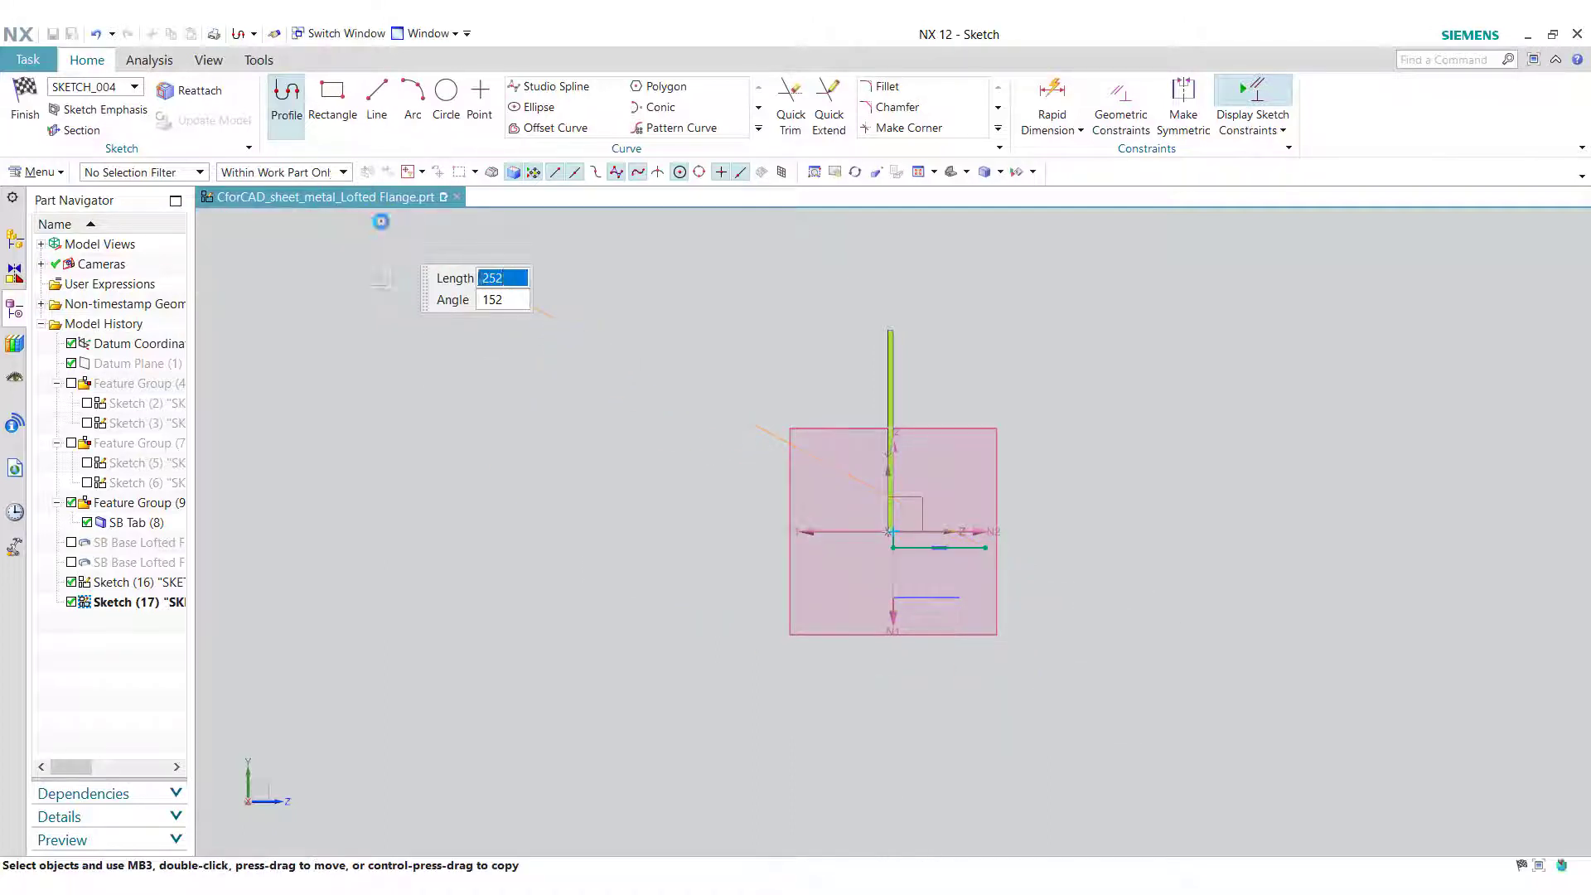
Dimension the end profile's horizontal line with Rapid Dimension and set its length to 15
scroll(944, 526, "up", 1)
left_click(1027, 101)
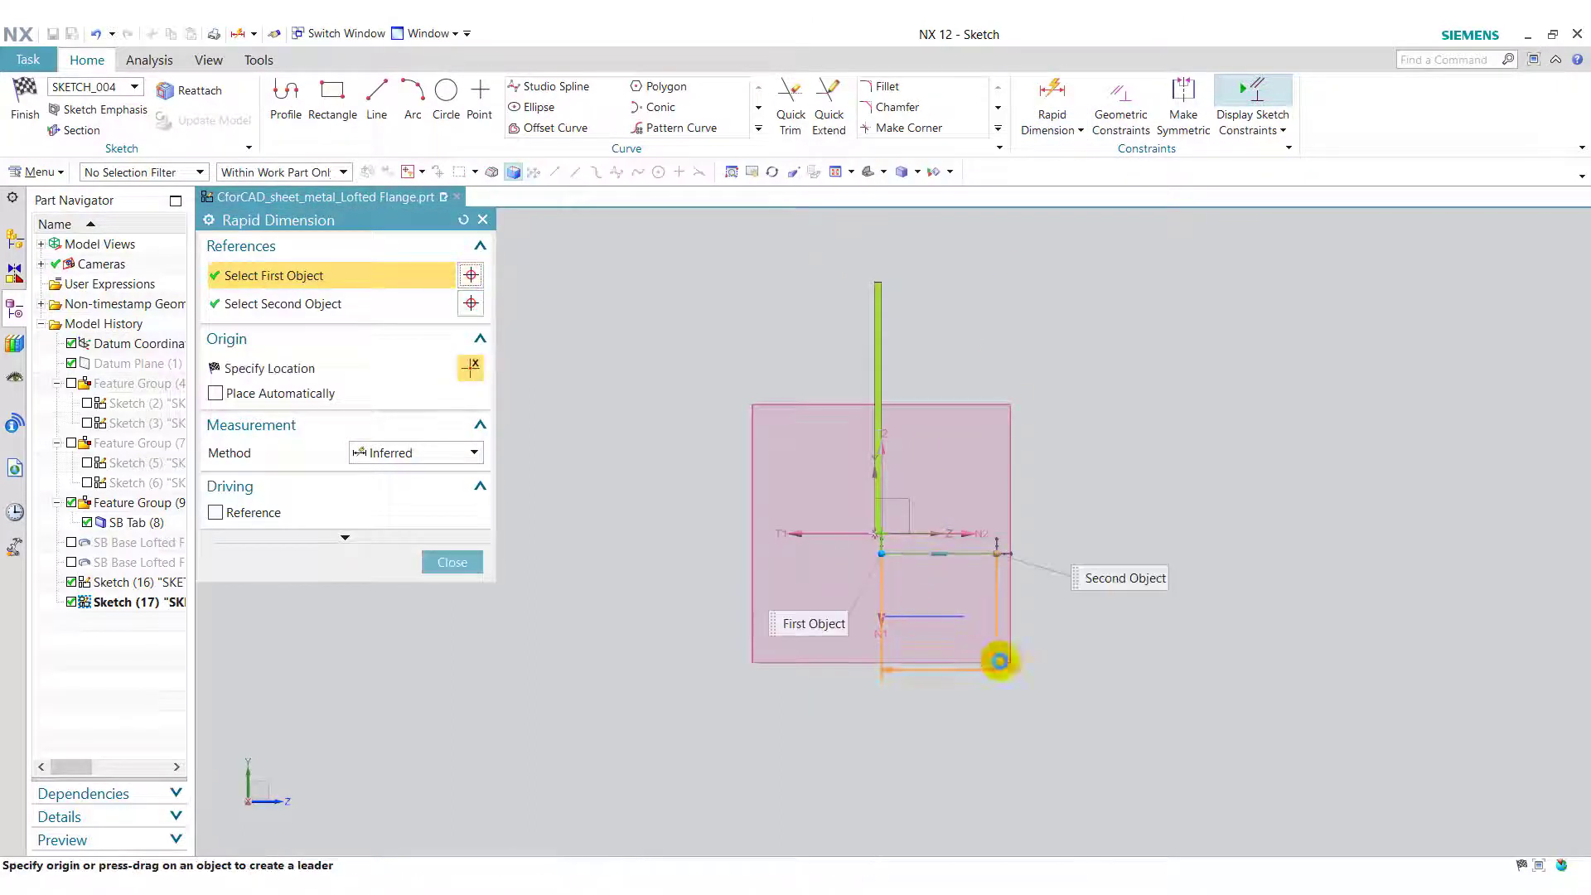
left_click(1015, 661)
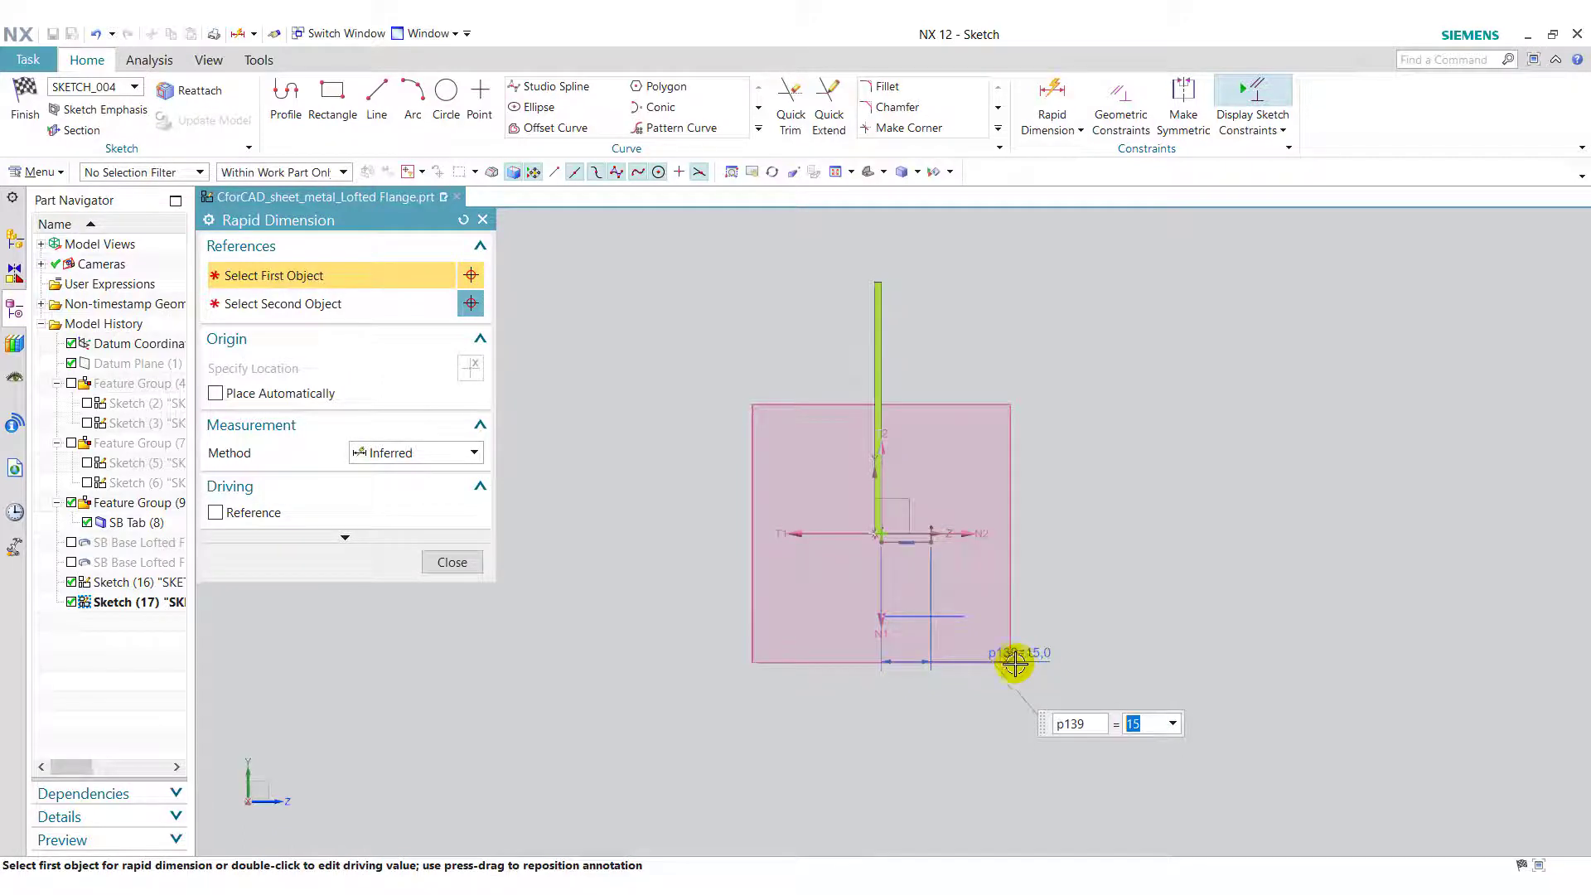
Dimension the end profile's short vertical line, set its length to 15, and finish the sketch
scroll(845, 536, "up", 10)
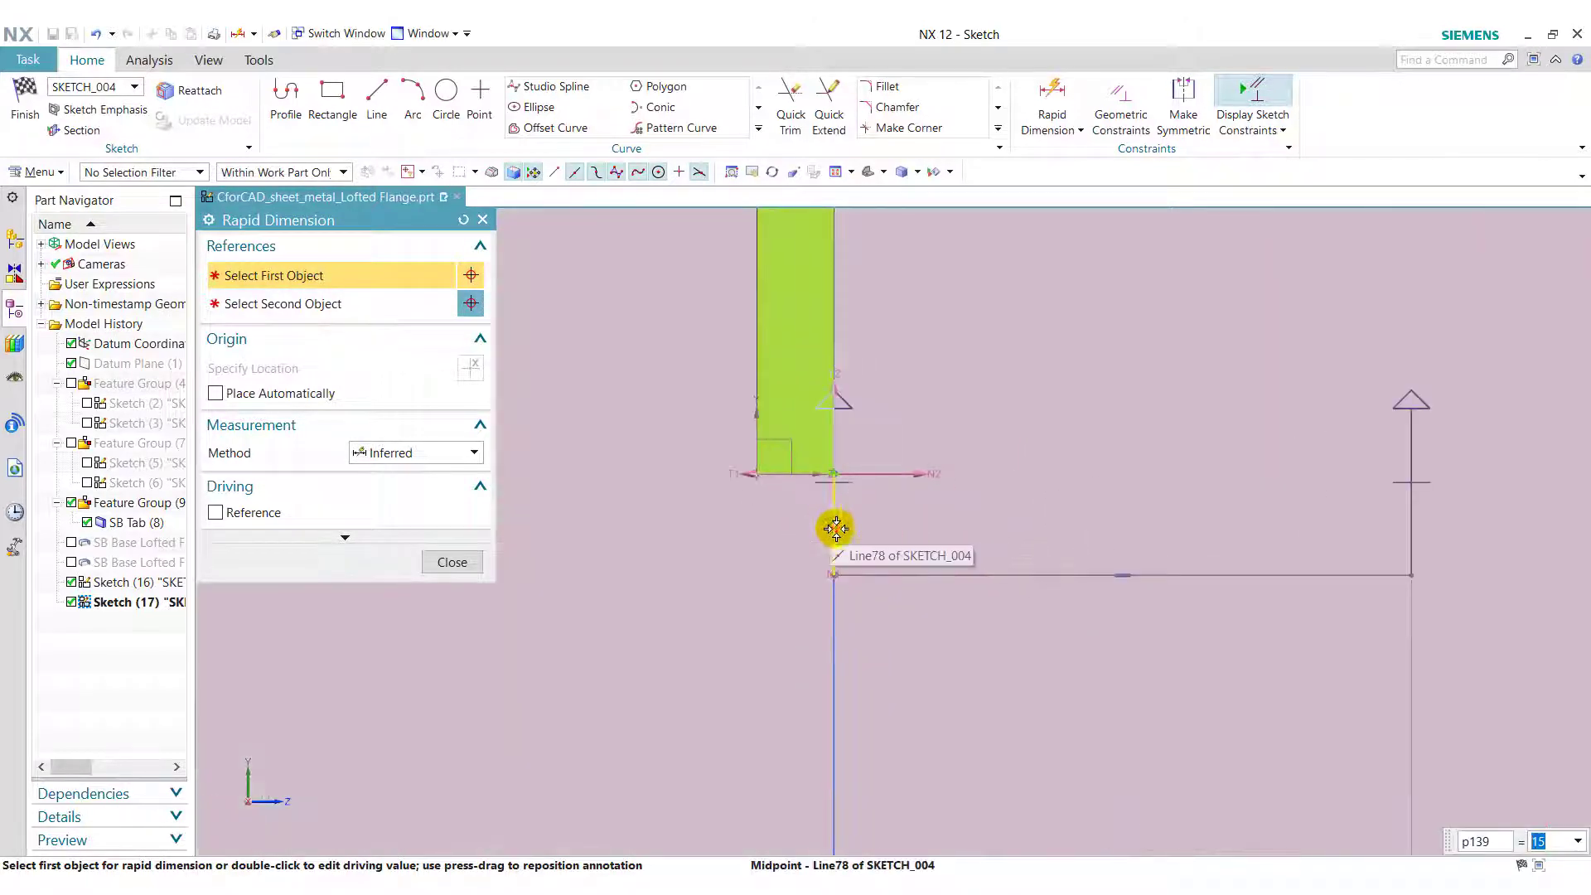
left_click(835, 540)
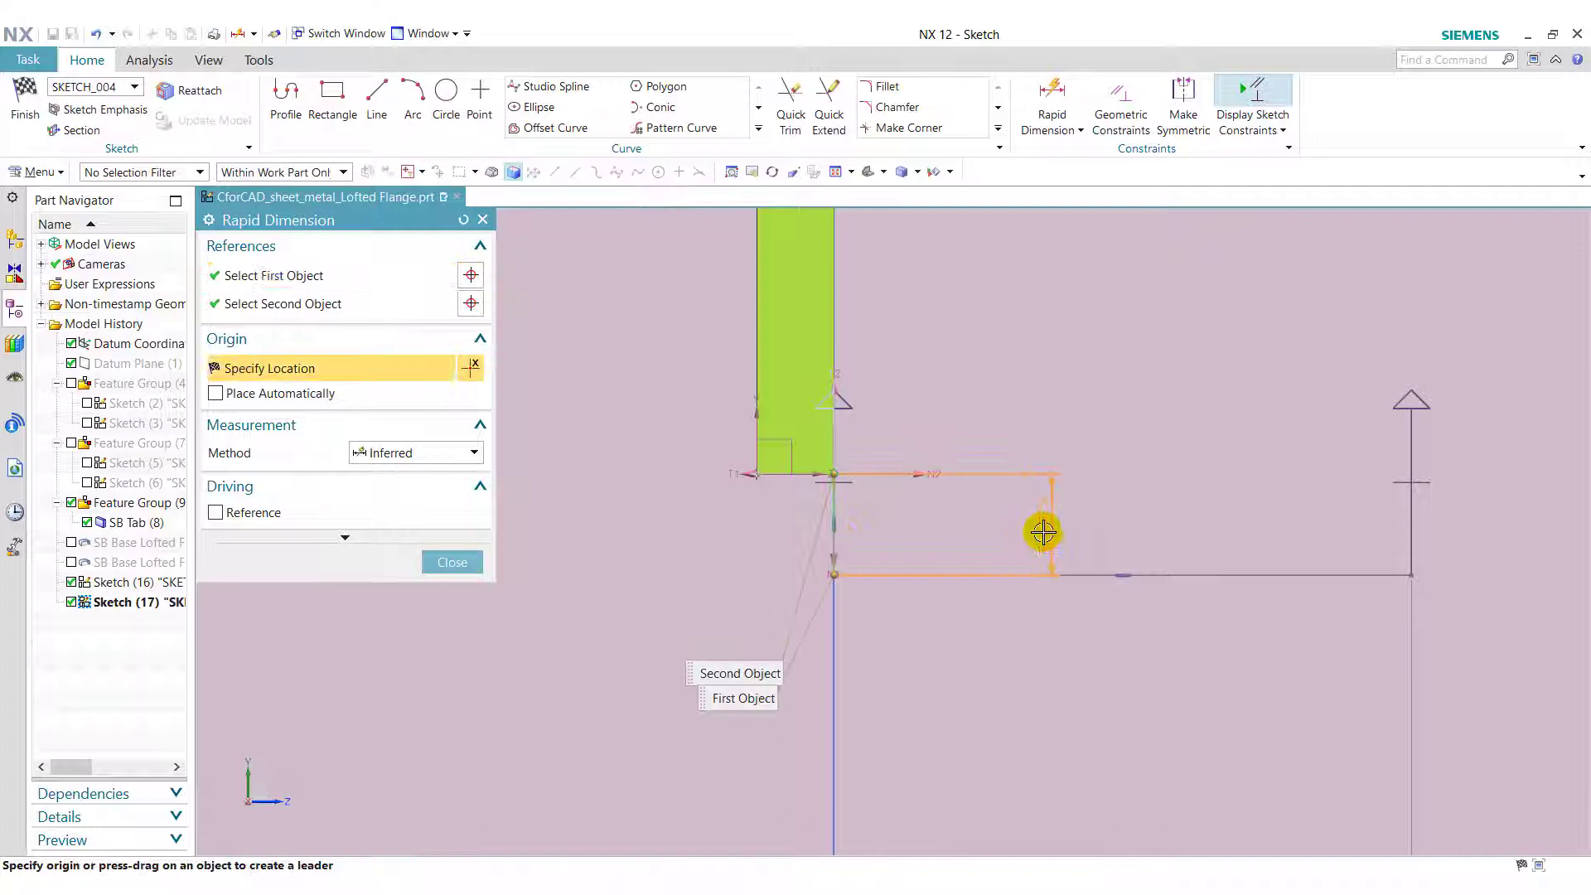
left_click(616, 574)
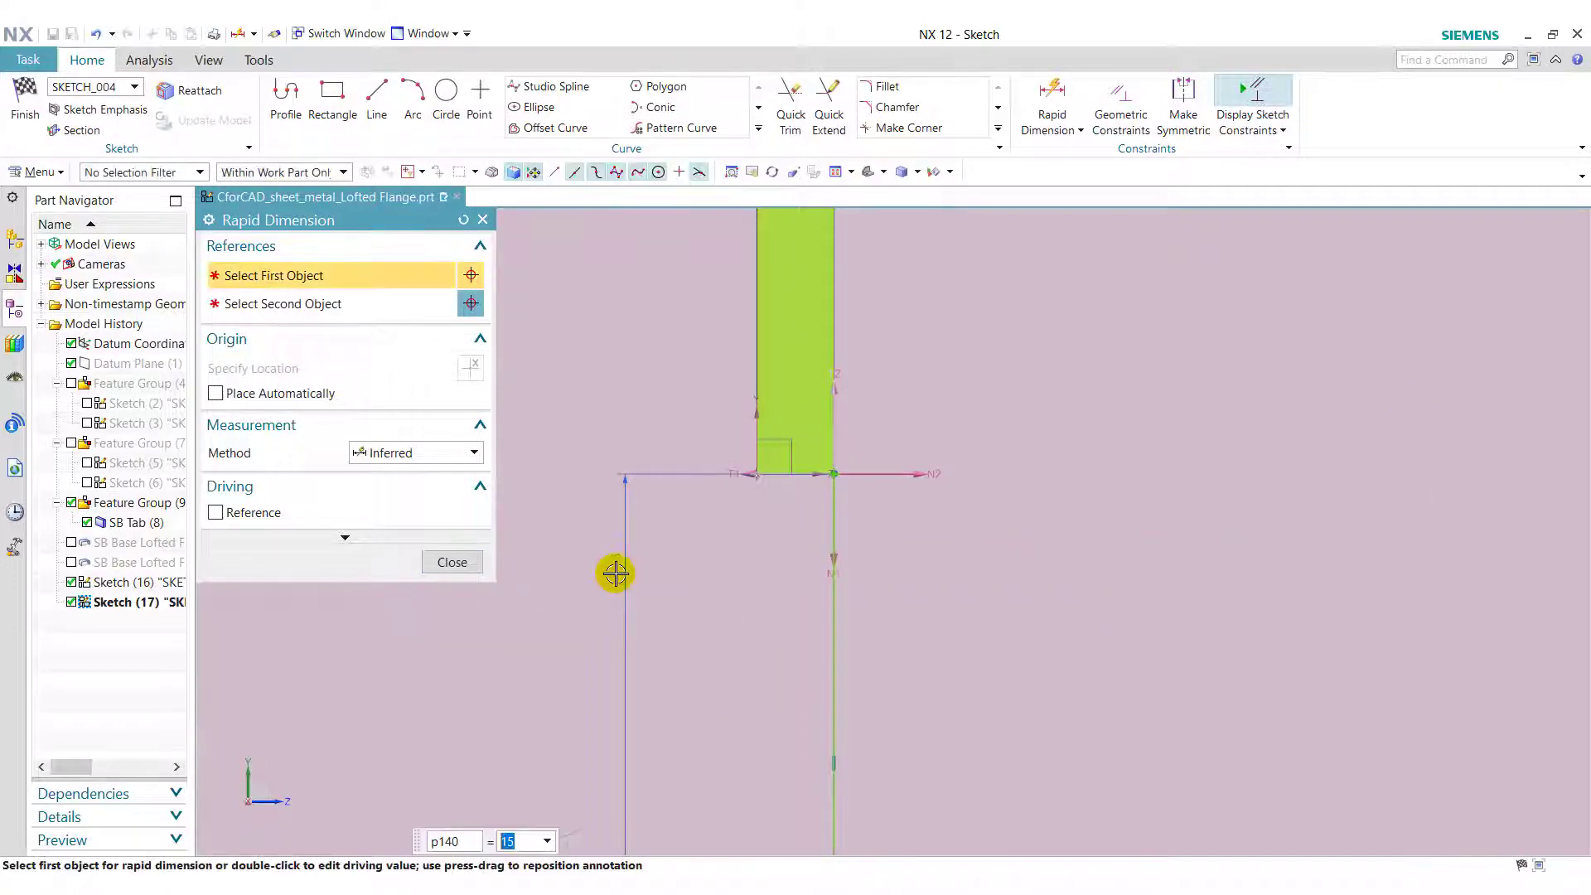
left_click(452, 563)
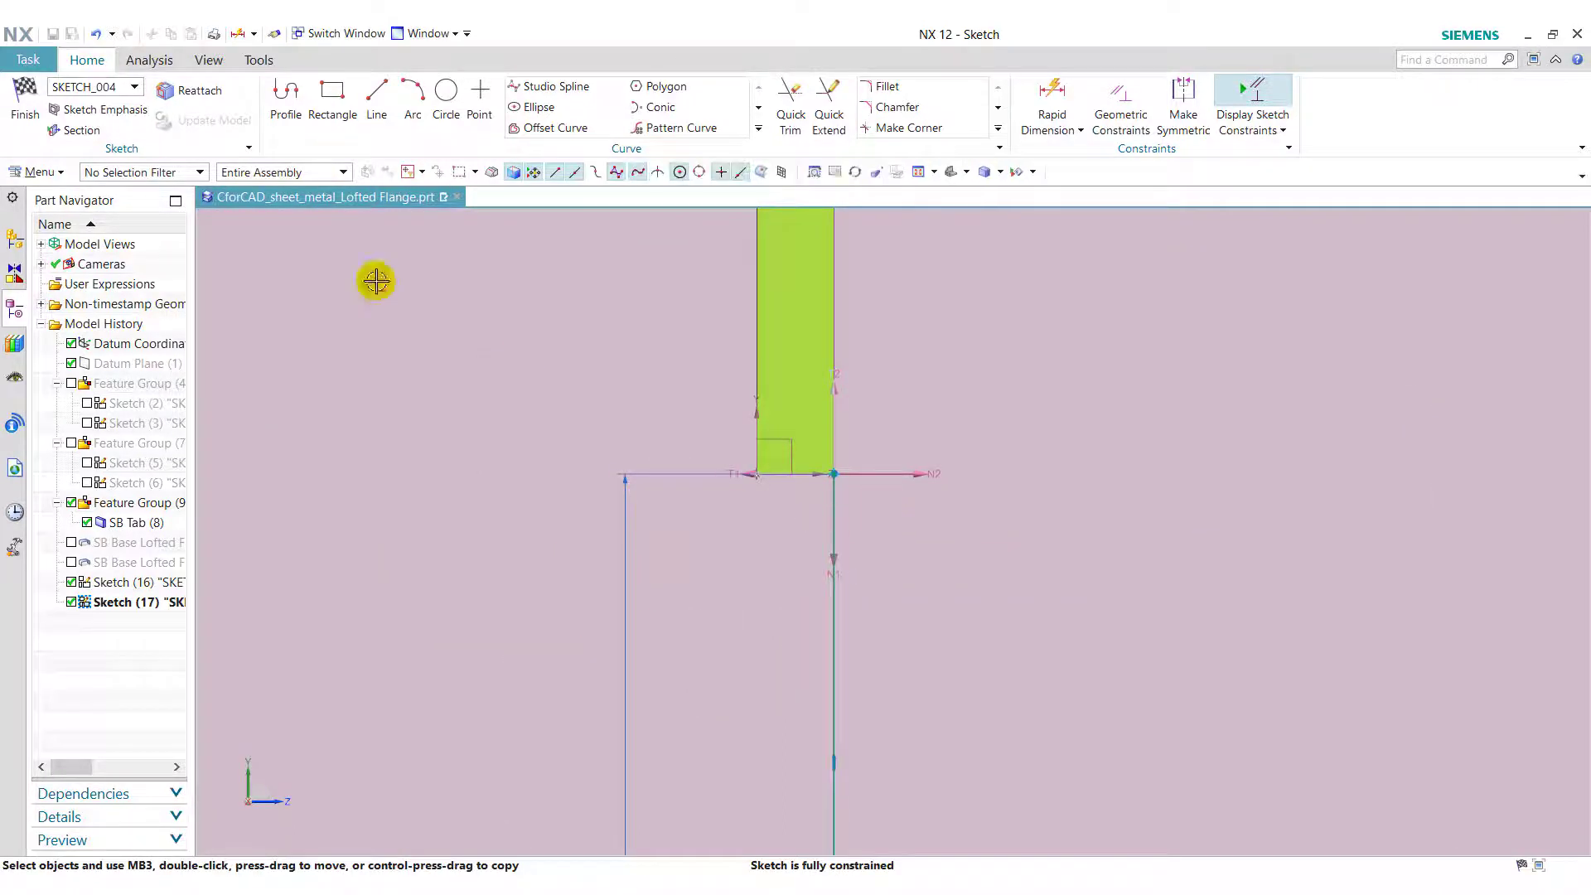
left_click(30, 106)
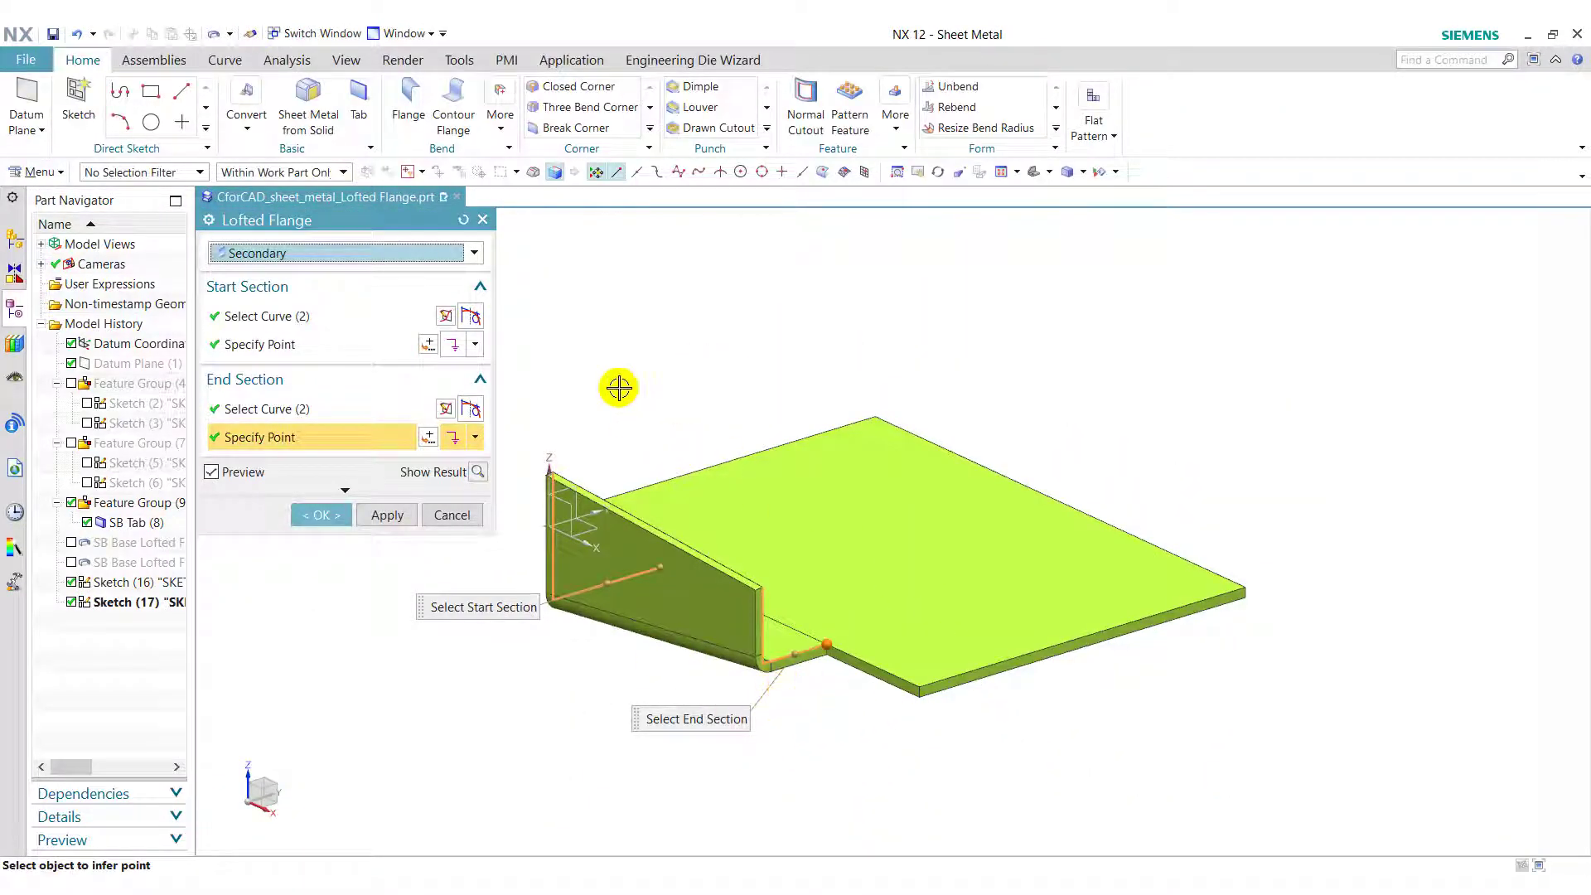
Create the secondary lofted flange on the tab's front edge from the two L-shaped sections
middle_click_drag(619, 388, 685, 419)
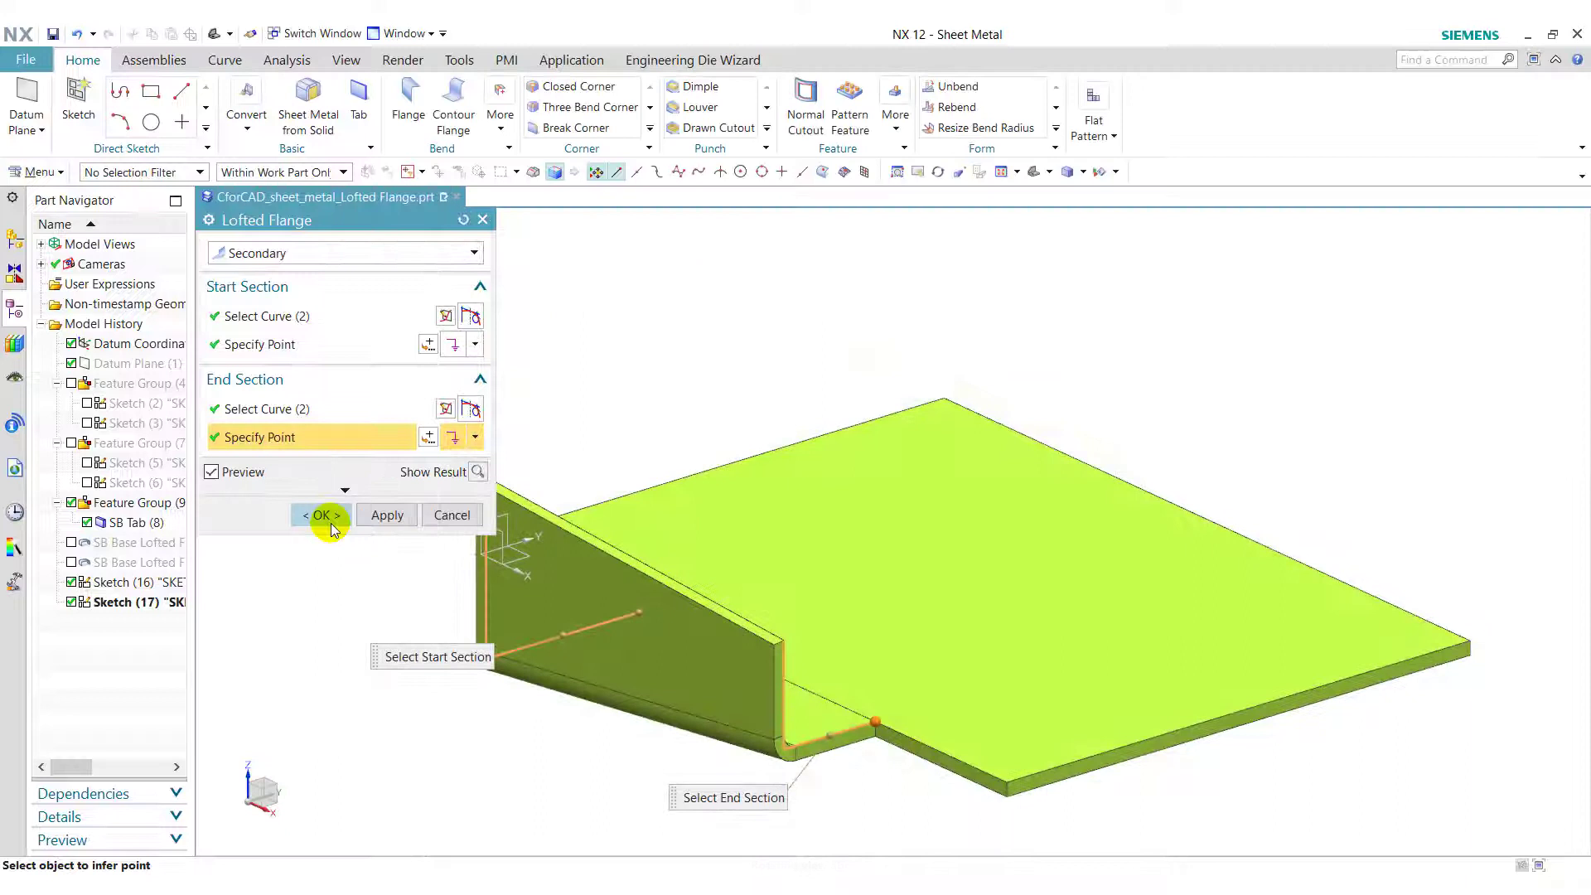
left_click(331, 524)
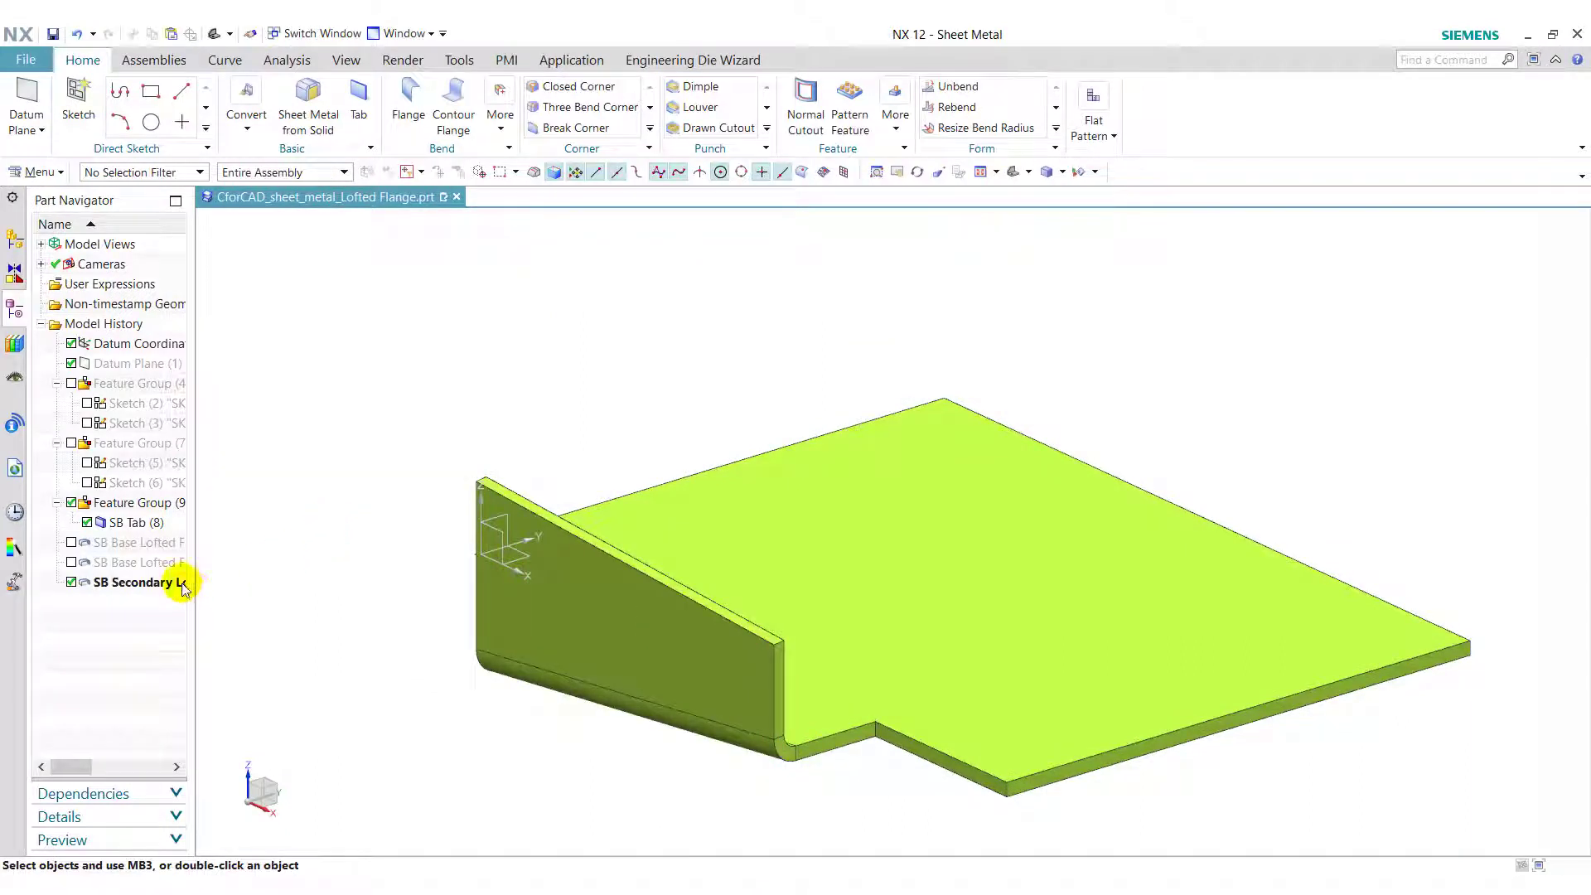
middle_click_drag(1492, 593, 1400, 547)
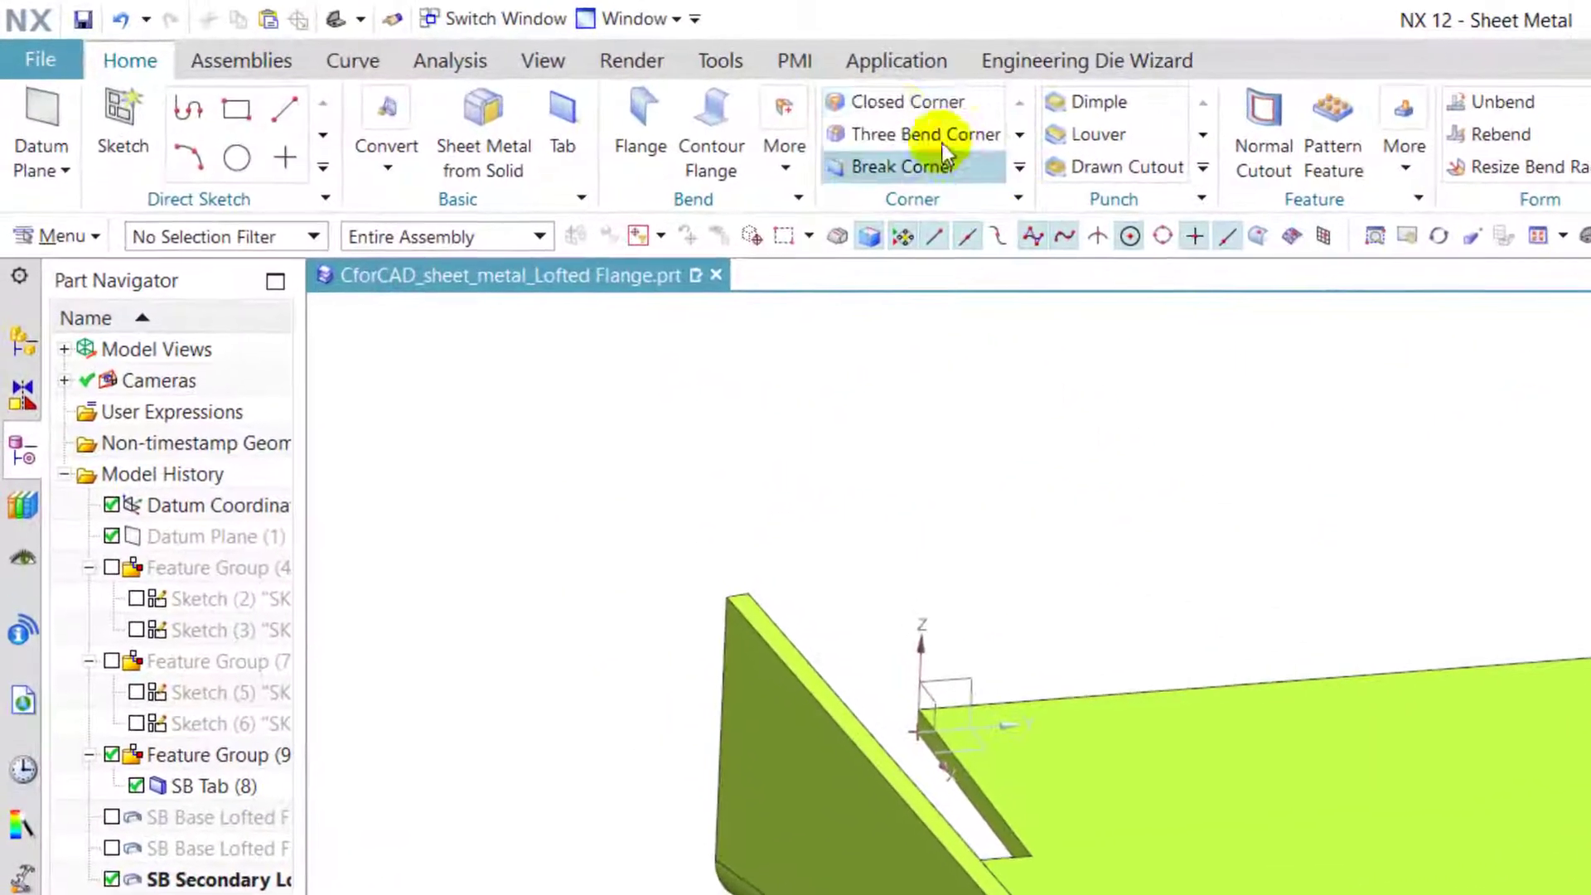